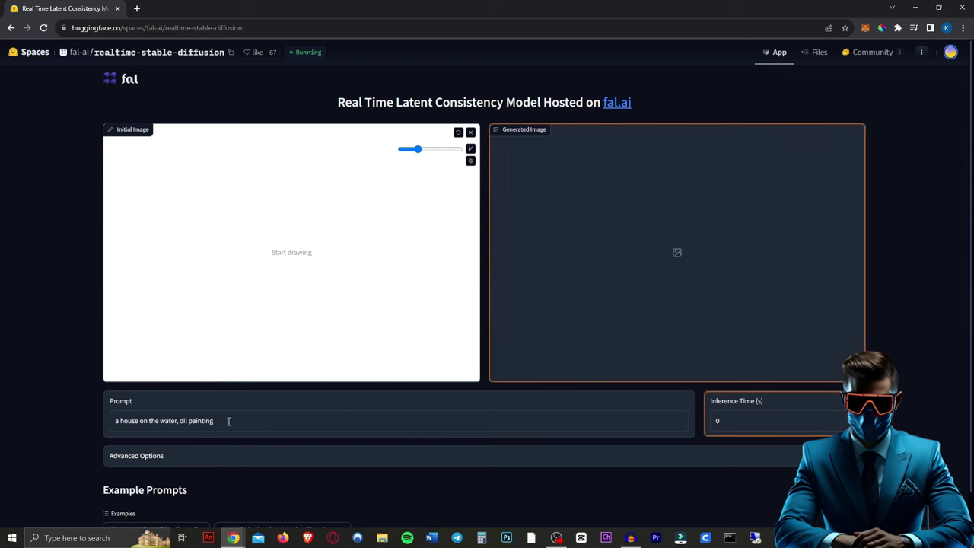
Replace the prompt with 'a llama riding a skateboard'.
left_click_drag(265, 420, 97, 404)
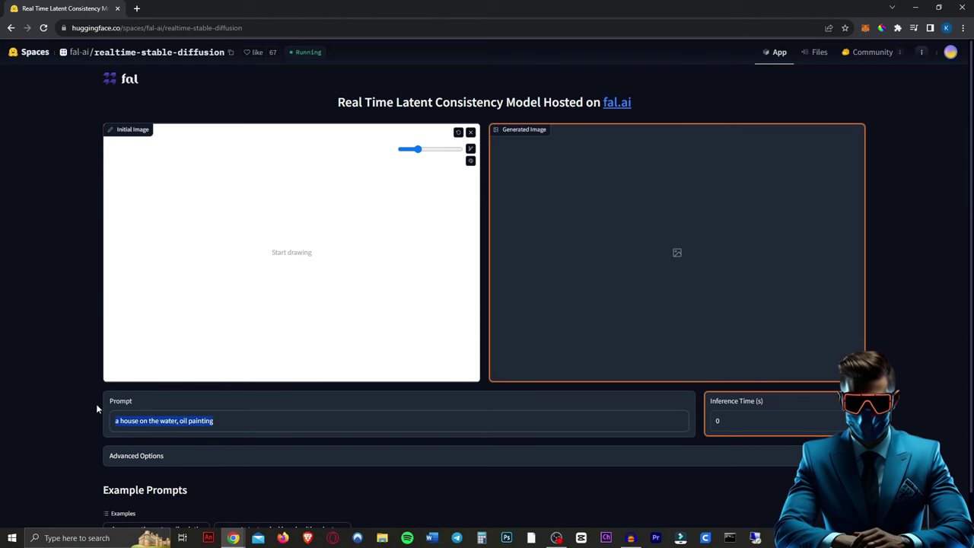
key("BackSpace")
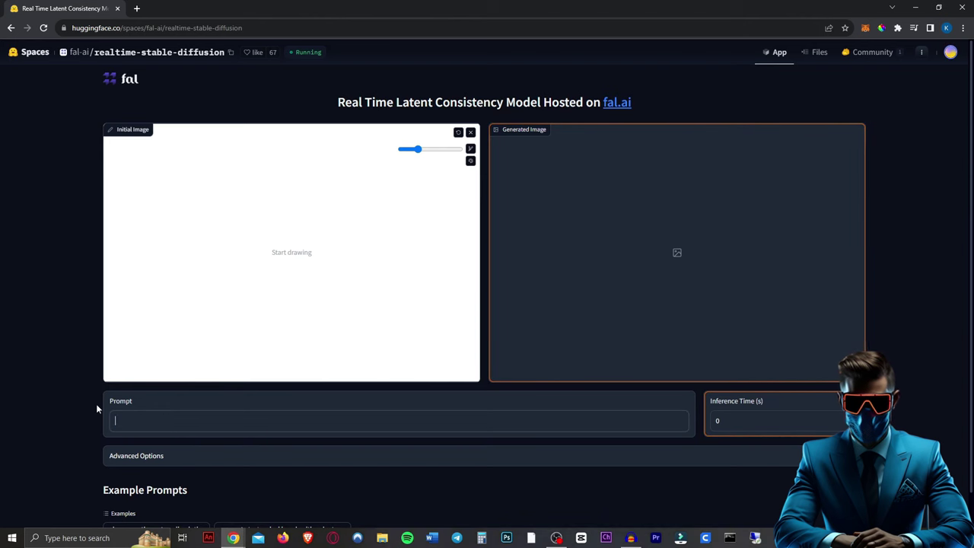
type("a llama riding a skateboard")
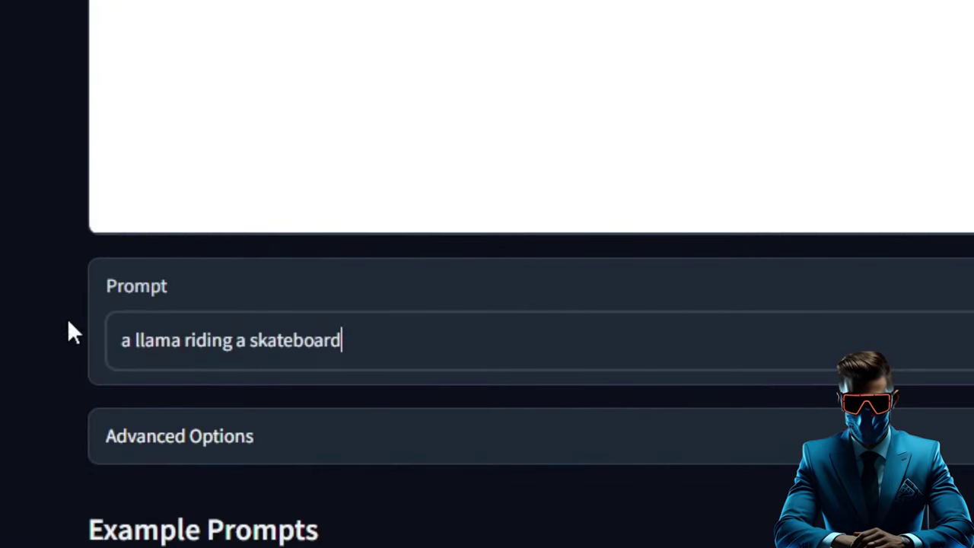
Thin the brush, switch it to bright yellow, and sketch a closed loop for the llama body.
left_click(471, 148)
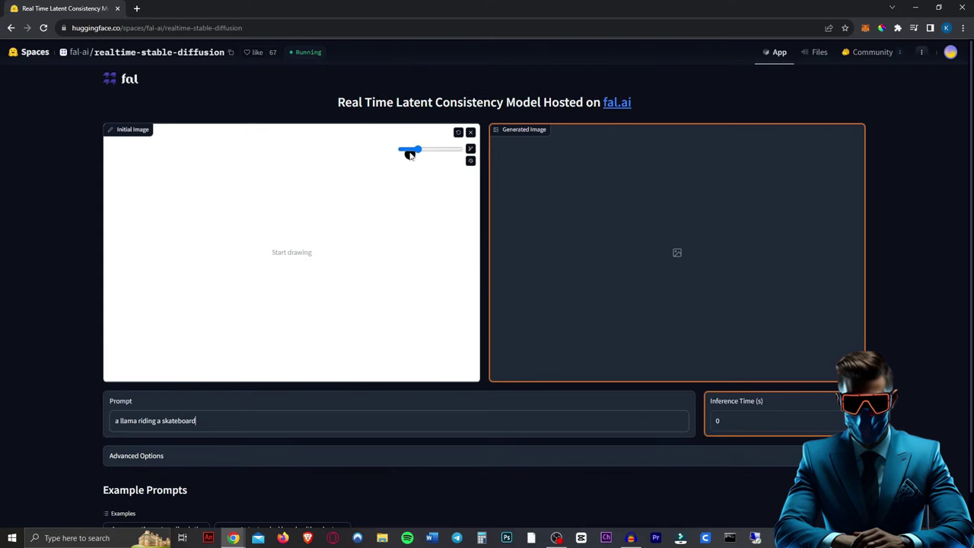
left_click_drag(408, 150, 415, 153)
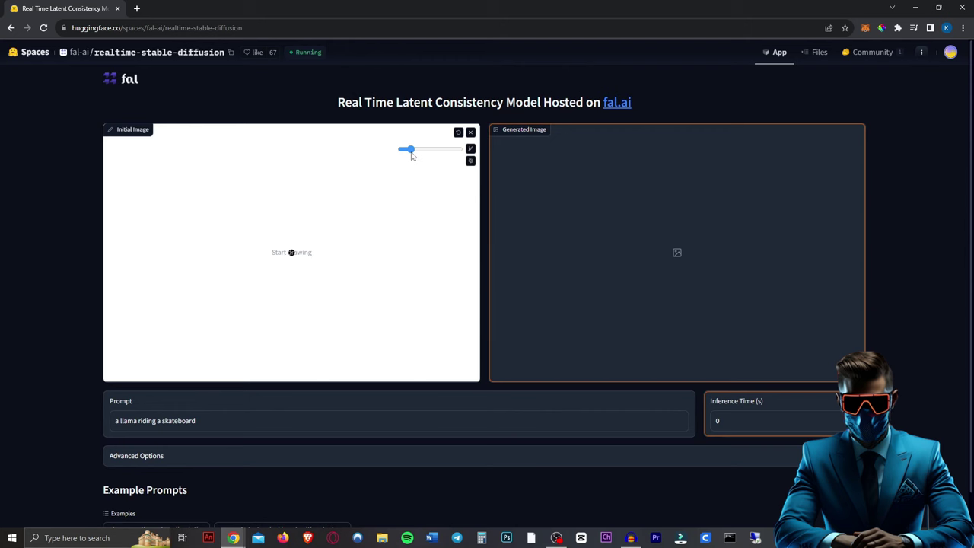
left_click(472, 164)
left_click(447, 162)
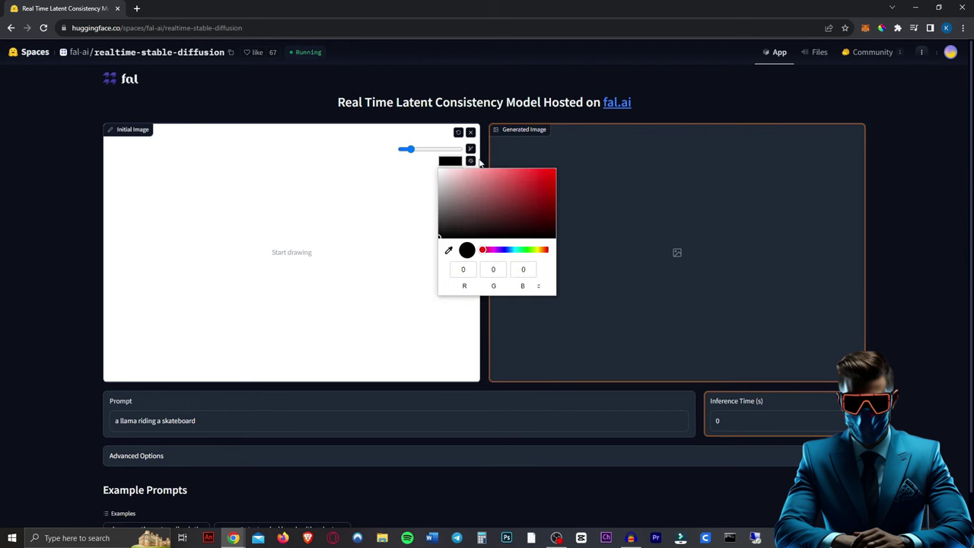
left_click(449, 161)
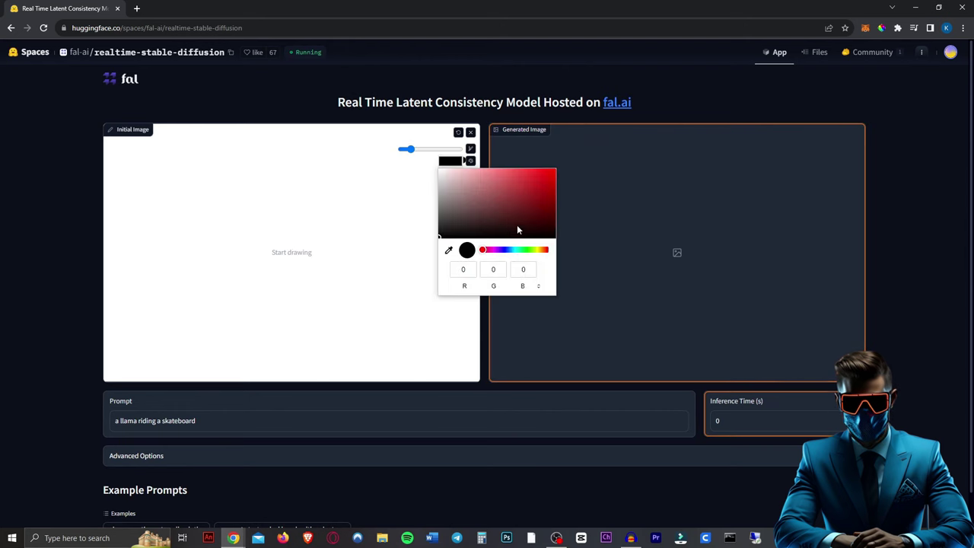
left_click(522, 250)
left_click_drag(522, 251, 538, 253)
left_click_drag(533, 183, 547, 176)
mouse_move(220, 246)
left_mouse_down()
mouse_move(333, 232)
mouse_move(348, 156)
mouse_move(393, 180)
left_mouse_up()
mouse_move(377, 233)
left_mouse_down()
mouse_move(328, 282)
mouse_move(263, 292)
mouse_move(209, 286)
mouse_move(200, 268)
mouse_move(230, 239)
left_mouse_up()
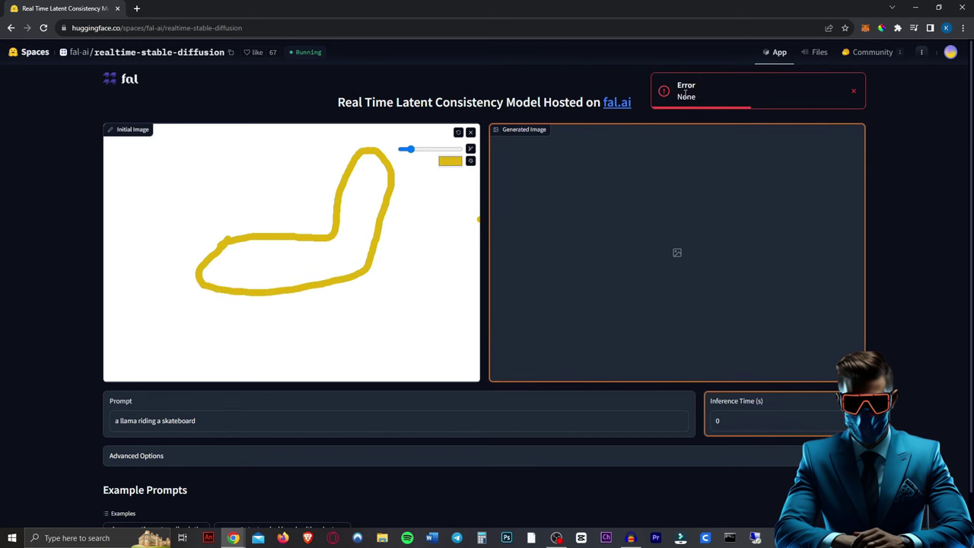
Reload the page to clear the 'Error None' result.
left_click(43, 28)
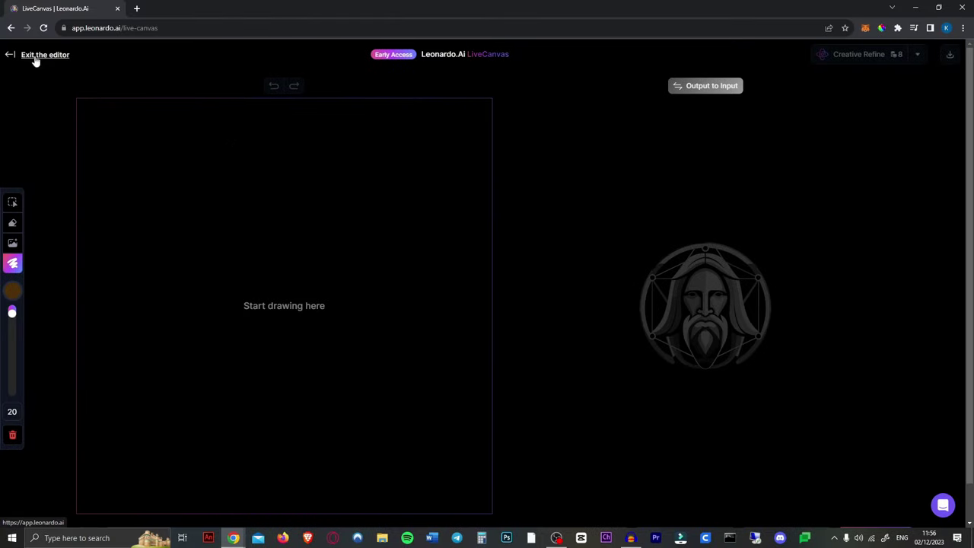
left_click(27, 58)
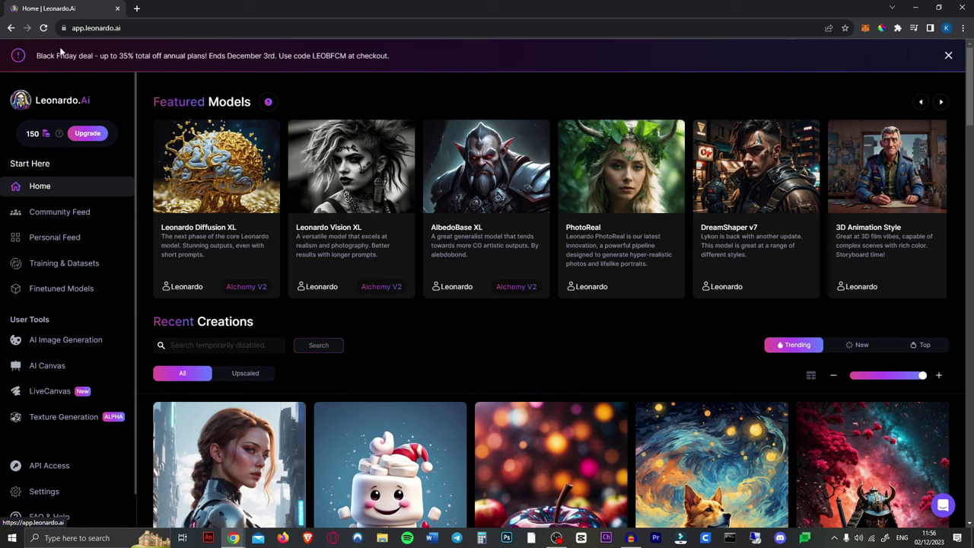
left_click(65, 393)
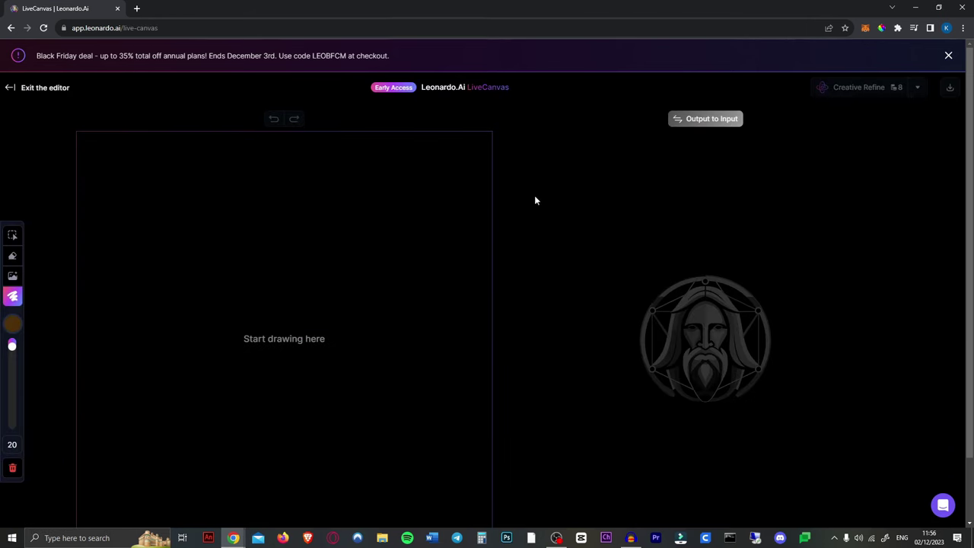
scroll(304, 288, "down", 1)
Replace the prompt 'a wooden house' with 'a llama riding a skateboard'.
double_click(198, 498)
triple_click(197, 500)
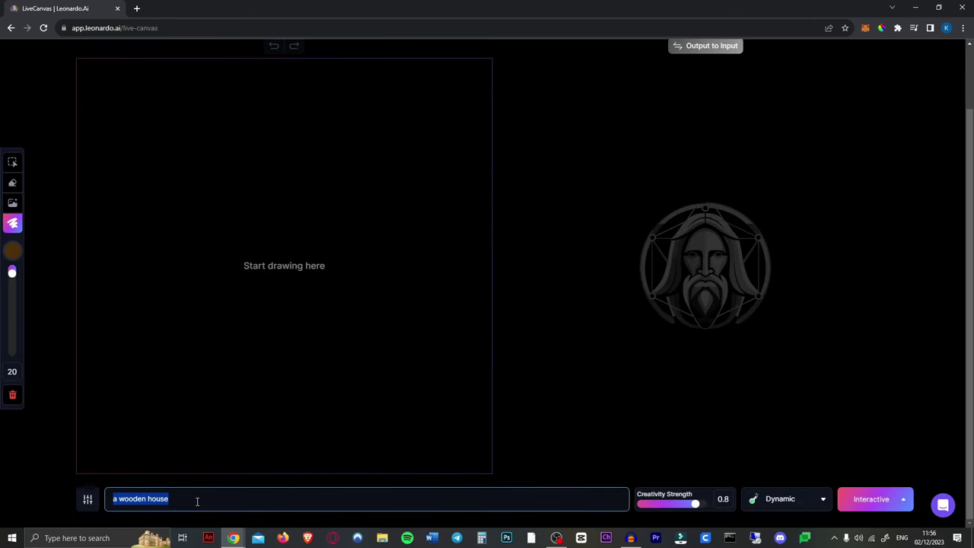
type("a llama ")
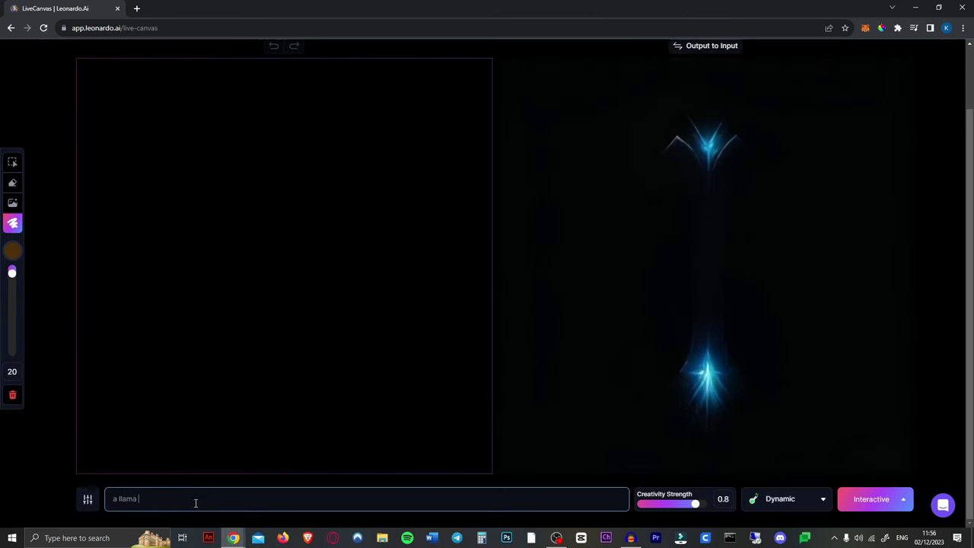
type("riding a s")
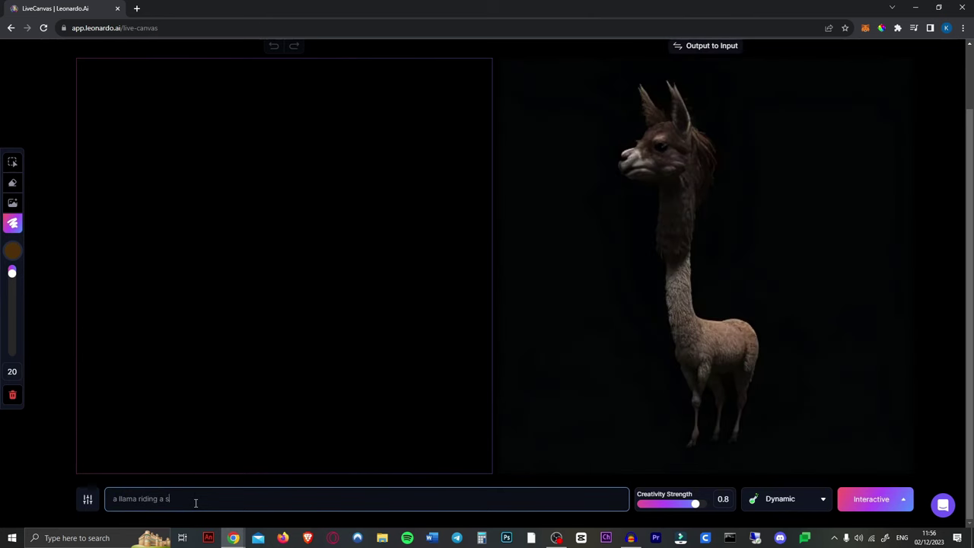
type("kateboard")
scroll(685, 219, "up", 1)
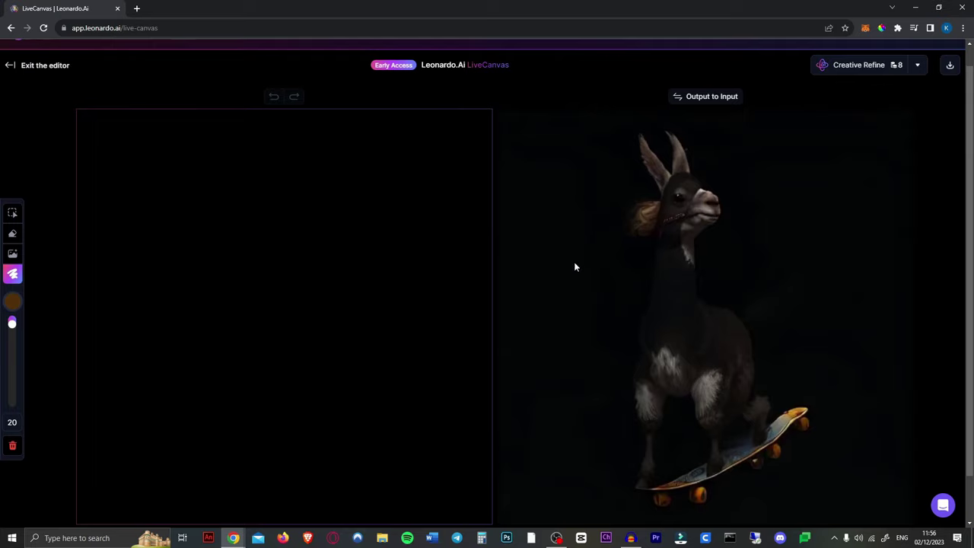
scroll(575, 266, "down", 1)
Switch the brush to orange and sketch the llama's back, neck, ears, snout and four legs.
left_click(15, 256)
mouse_move(122, 224)
left_mouse_down()
mouse_move(131, 166)
mouse_move(134, 188)
left_mouse_up()
left_click(46, 378)
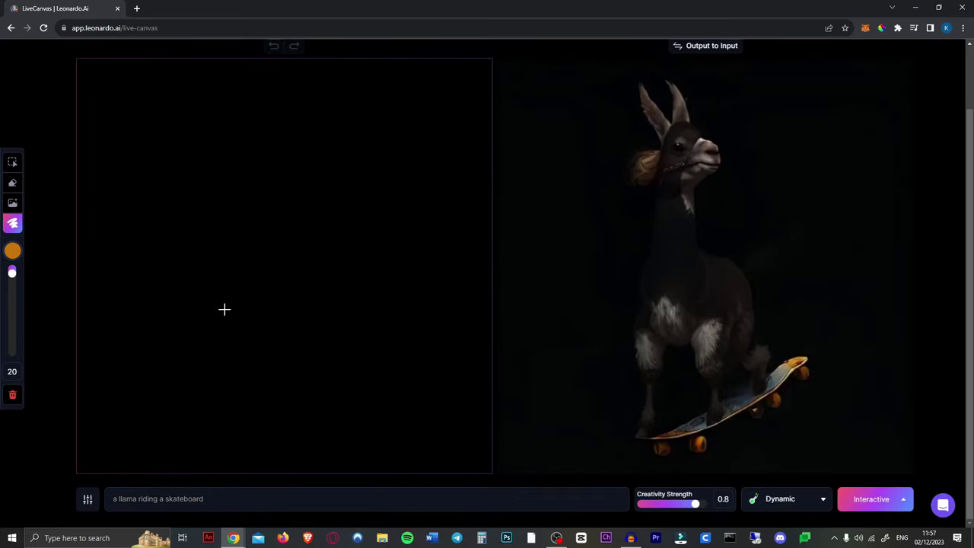
left_click_drag(156, 284, 269, 279)
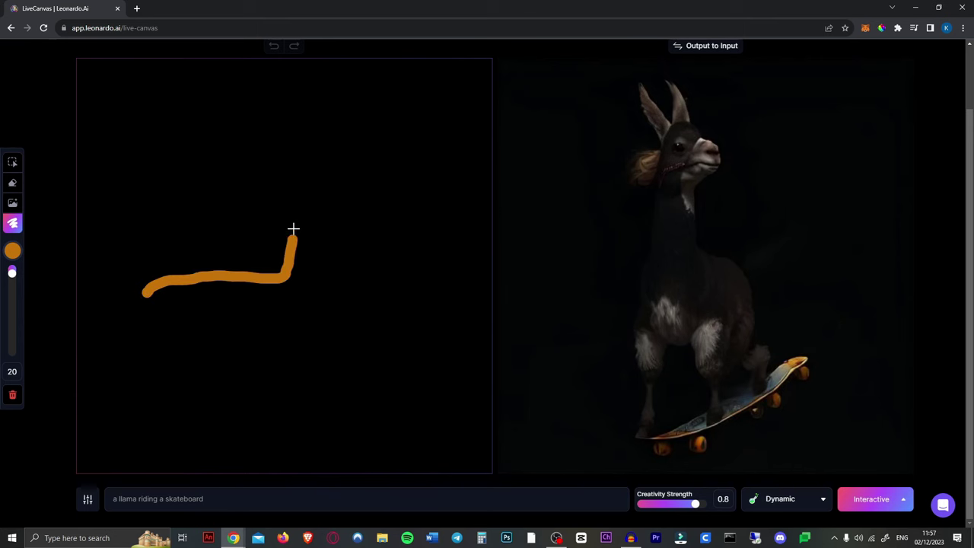
mouse_move(293, 228)
left_mouse_down()
mouse_move(322, 152)
mouse_move(274, 320)
mouse_move(146, 294)
left_mouse_up()
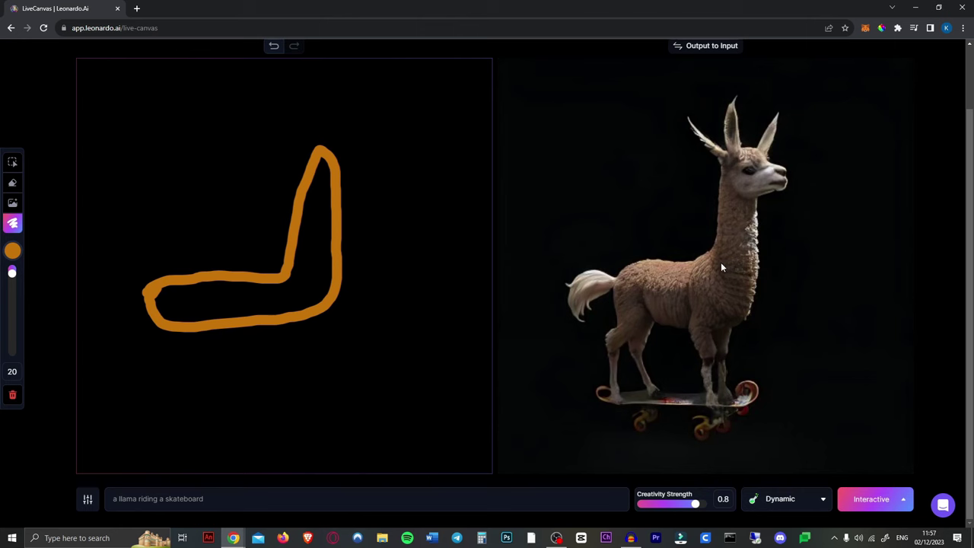
mouse_move(315, 144)
left_mouse_down()
mouse_move(343, 179)
mouse_move(322, 191)
left_mouse_up()
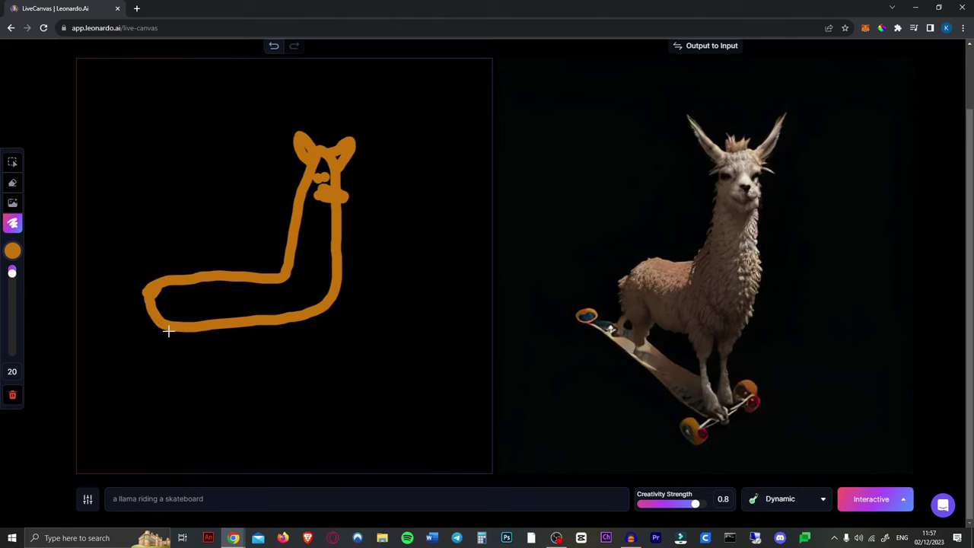
left_click_drag(168, 331, 207, 333)
left_click_drag(306, 320, 310, 318)
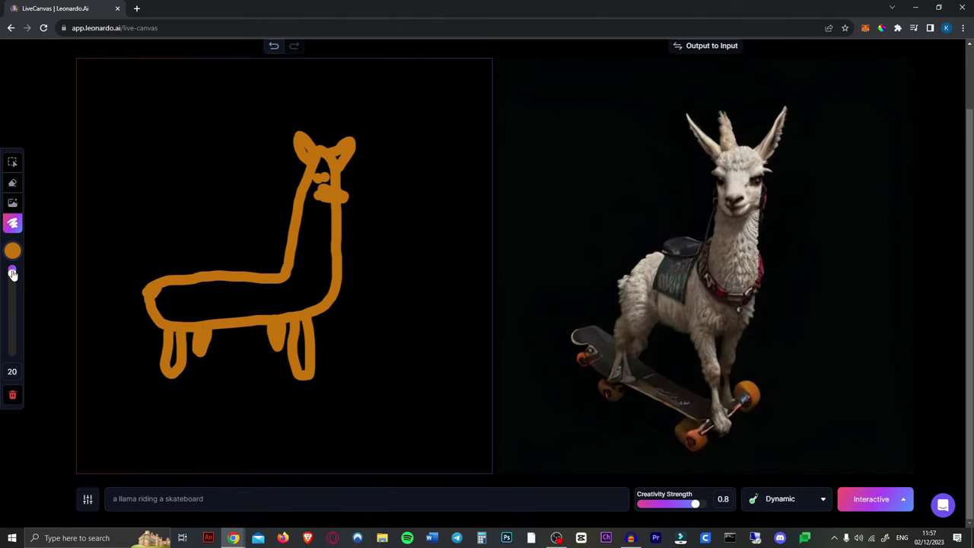
Pick a light grey brush and sketch a skateboard beneath the llama's feet.
left_click(12, 251)
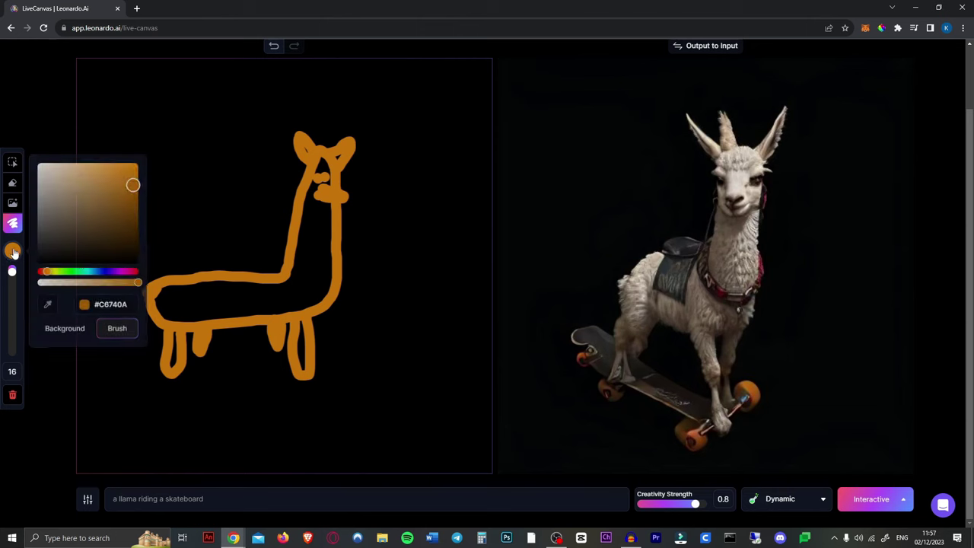
mouse_move(104, 239)
left_mouse_down()
mouse_move(45, 406)
mouse_move(42, 168)
left_mouse_up()
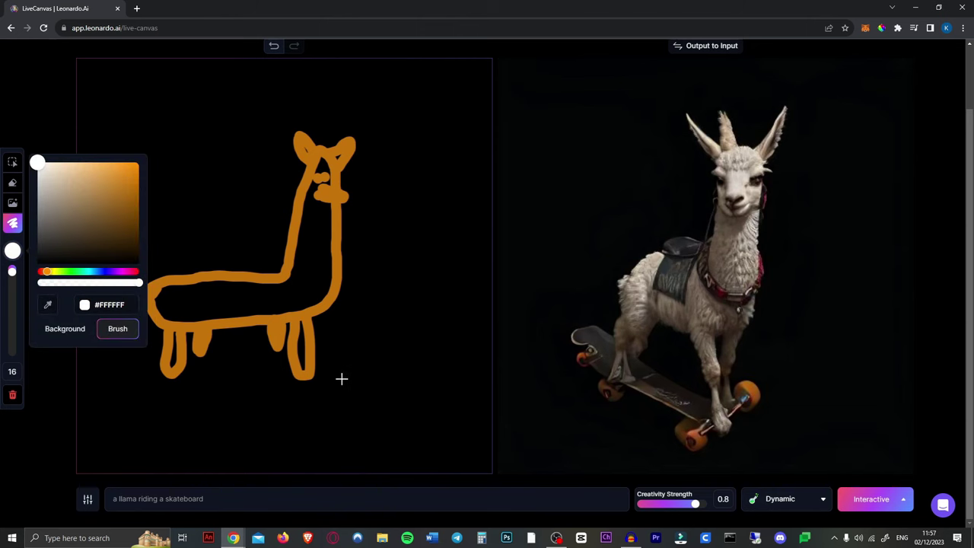
left_click(40, 197)
mouse_move(316, 374)
left_mouse_down()
mouse_move(114, 377)
mouse_move(135, 389)
mouse_move(322, 378)
mouse_move(137, 381)
mouse_move(219, 391)
left_mouse_up()
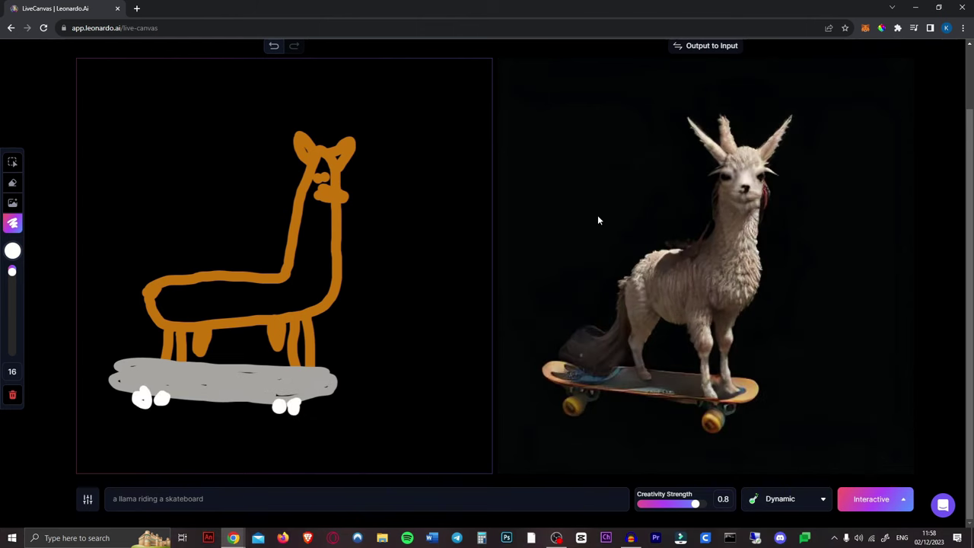
Make the canvas background cyan (#00E8FF) and scribble white clouds at top-left and top-right.
left_click(13, 251)
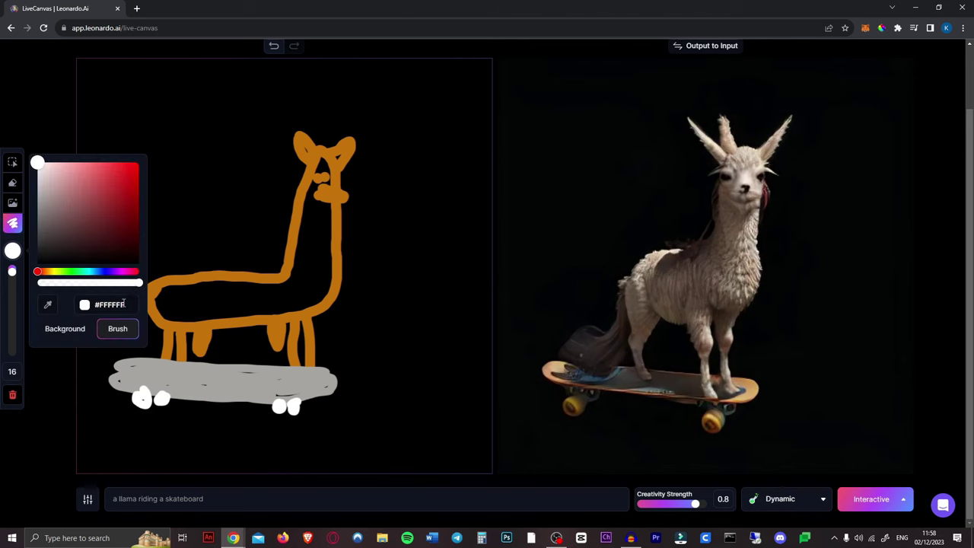
left_click(74, 335)
left_click(89, 272)
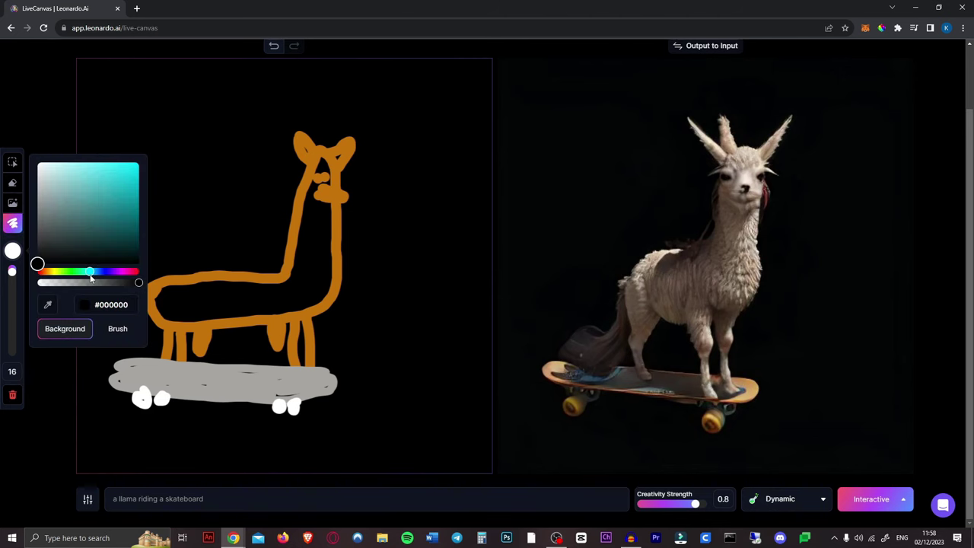
left_click_drag(89, 222, 181, 135)
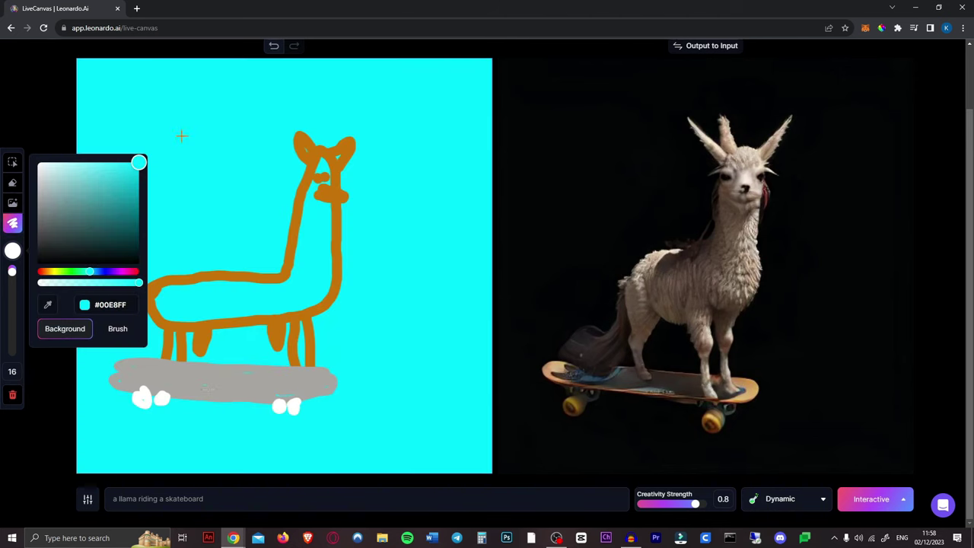
left_click(78, 390)
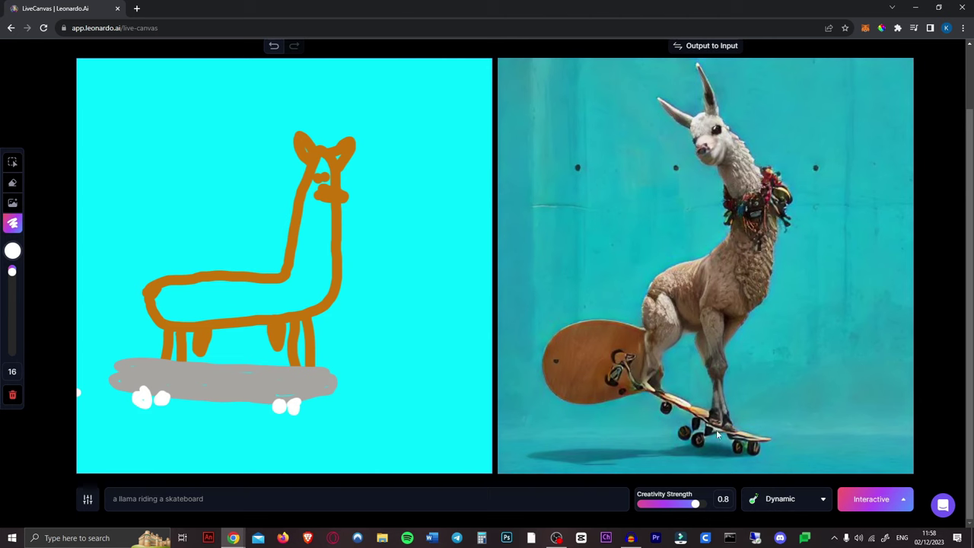
mouse_move(102, 105)
left_mouse_down()
mouse_move(133, 153)
mouse_move(163, 64)
mouse_move(90, 95)
mouse_move(179, 103)
mouse_move(104, 87)
mouse_move(240, 90)
left_mouse_up()
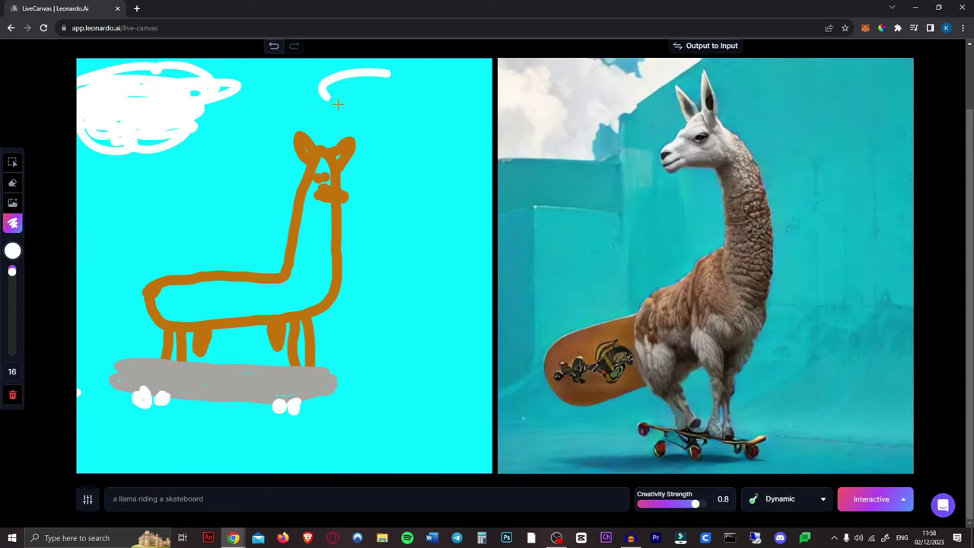
left_click_drag(337, 95, 456, 145)
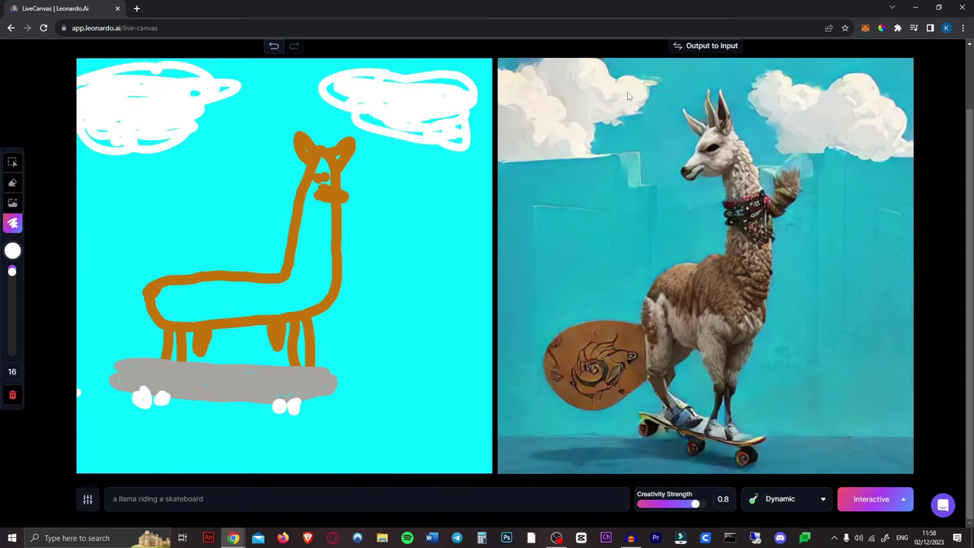
Append ', blue sky, fluffy clouds' to the prompt and paint dark green (#017414) ground along the bottom.
left_click(332, 508)
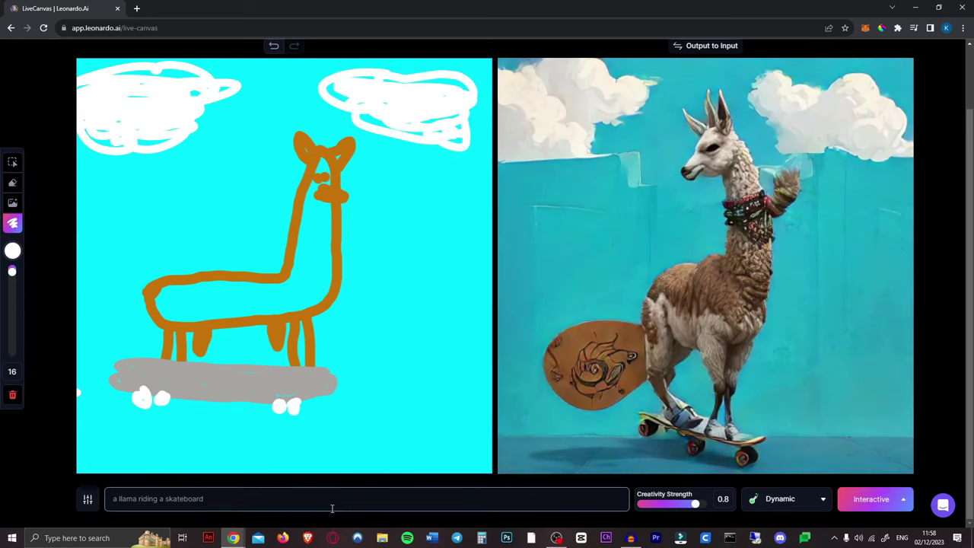
type(", blue s")
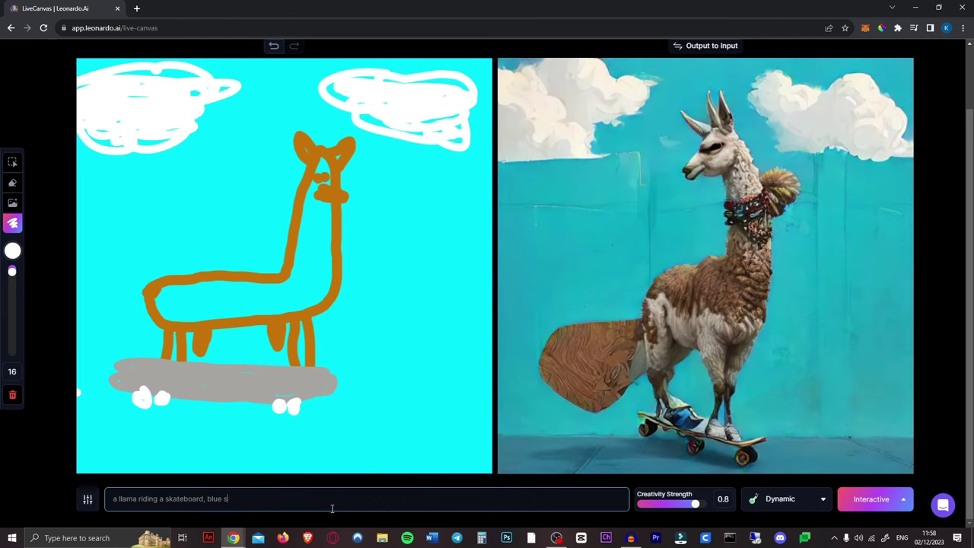
type("ky, fluffy clouds")
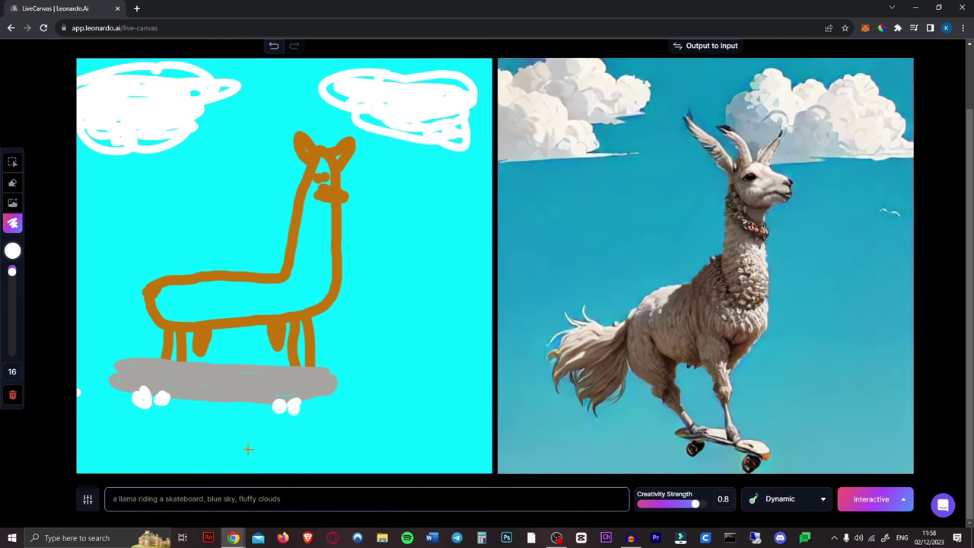
left_click(12, 250)
left_click(69, 276)
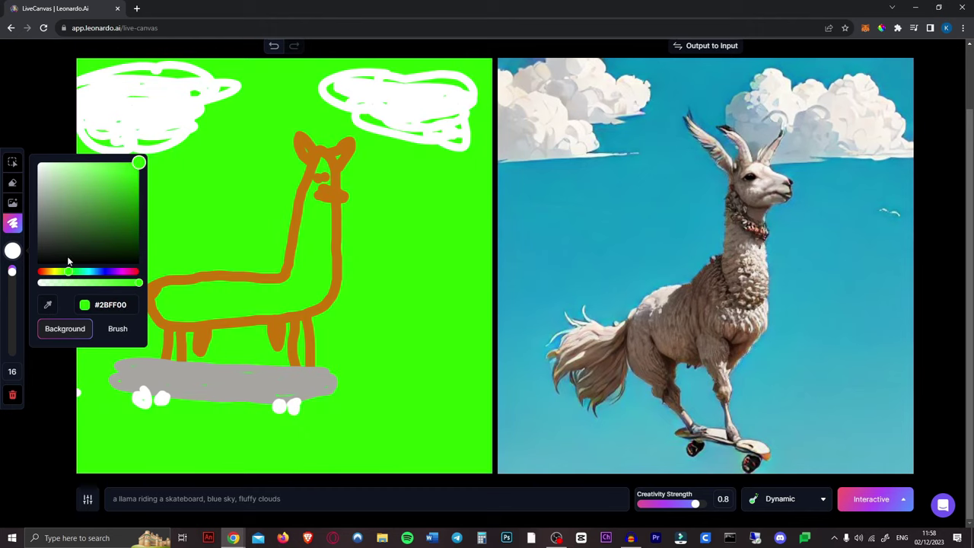
key("ctrl+z")
left_click(110, 332)
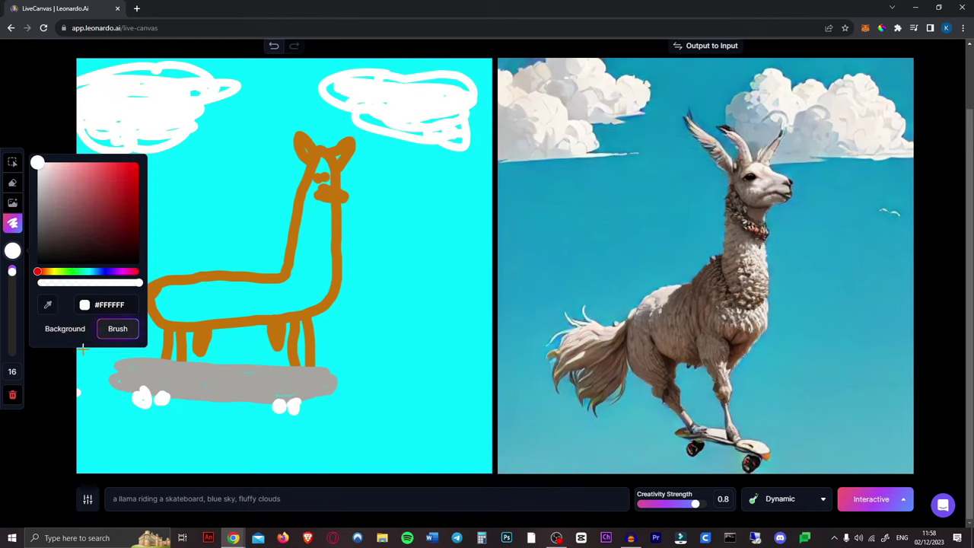
left_click(70, 273)
left_click(138, 218)
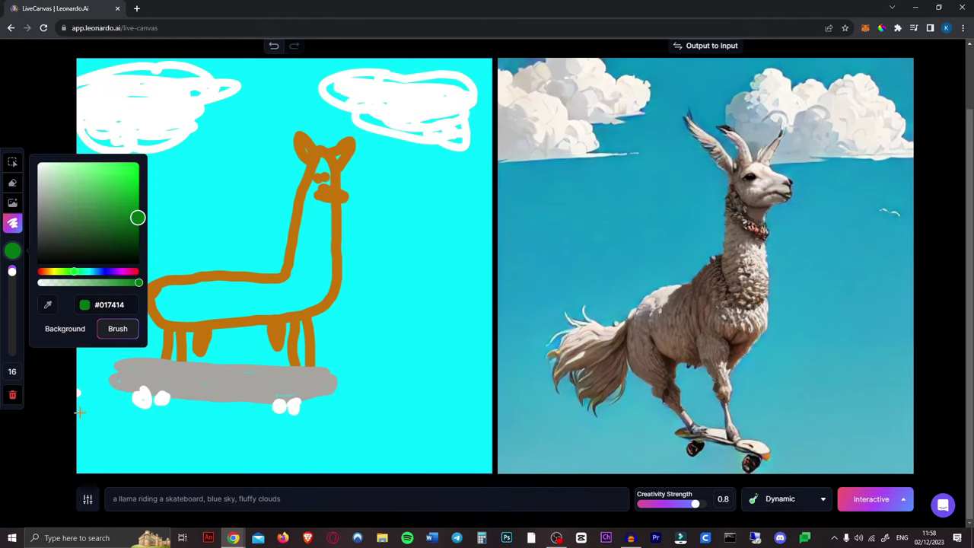
mouse_move(79, 411)
left_mouse_down()
mouse_move(457, 449)
mouse_move(122, 434)
mouse_move(217, 424)
mouse_move(85, 466)
mouse_move(457, 449)
mouse_move(427, 409)
left_mouse_up()
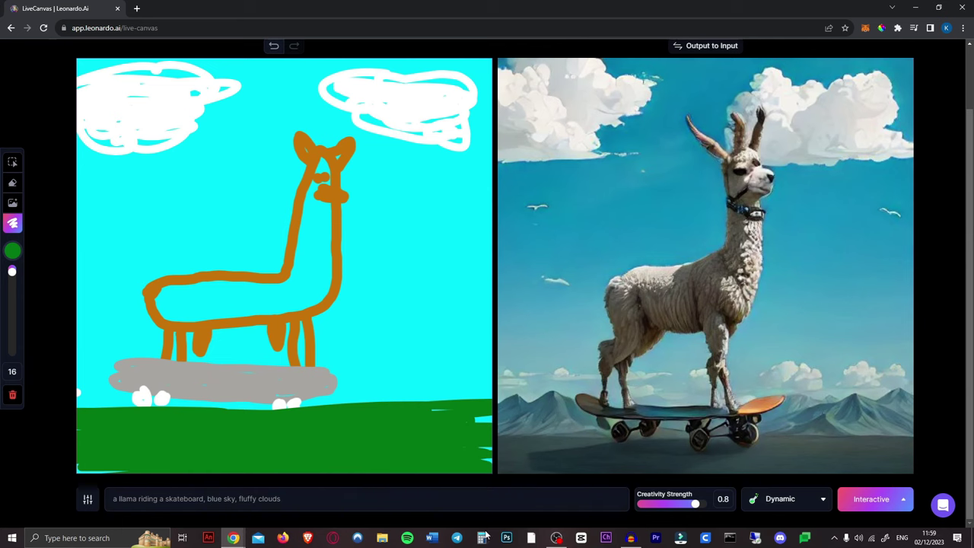
Append ', grass' to the prompt.
left_click(343, 510)
type(", grass")
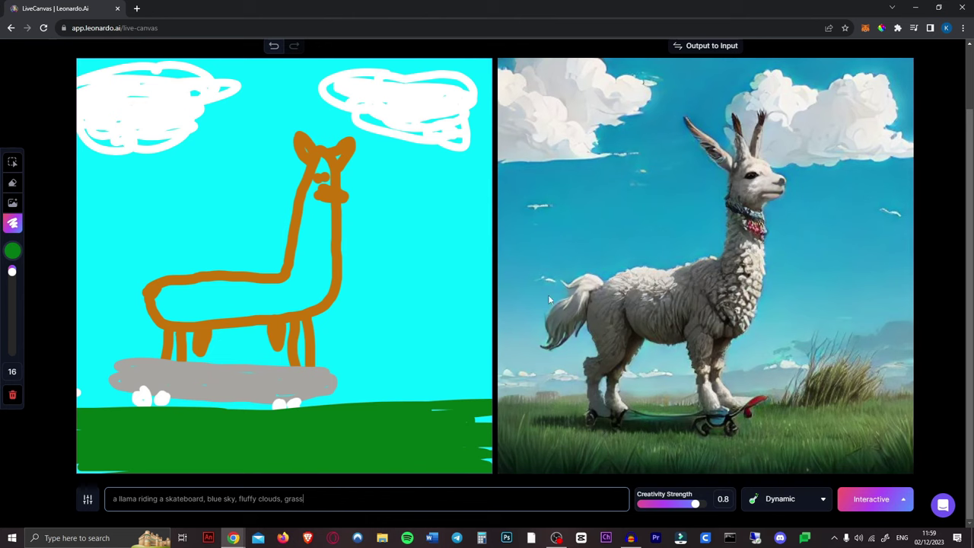
left_click(609, 294)
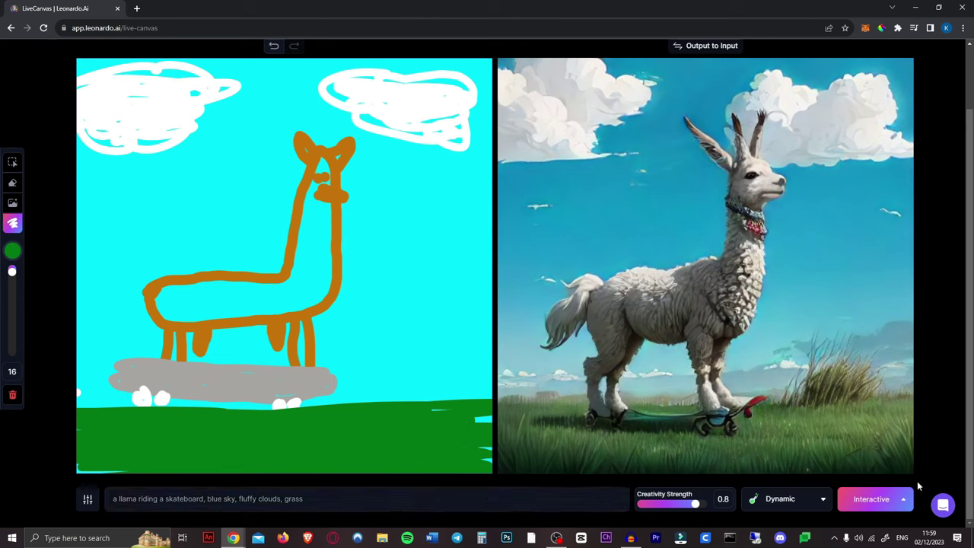
left_click(879, 505)
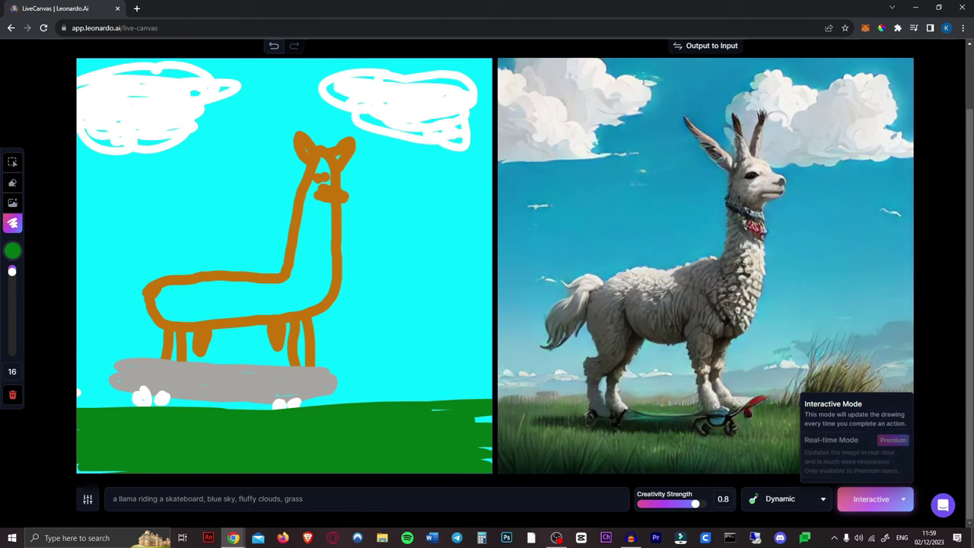
Change the image style from Dynamic to Photography.
left_click(902, 503)
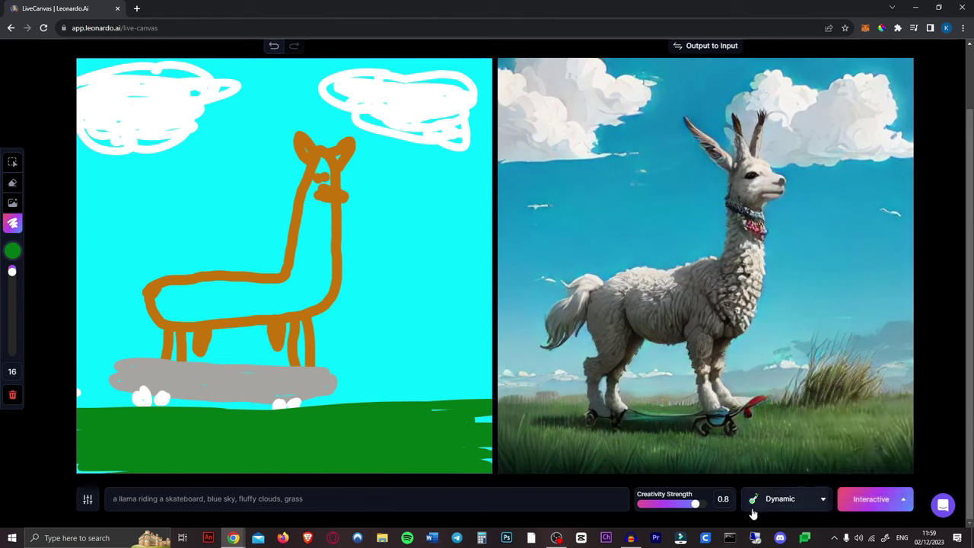
left_click(780, 503)
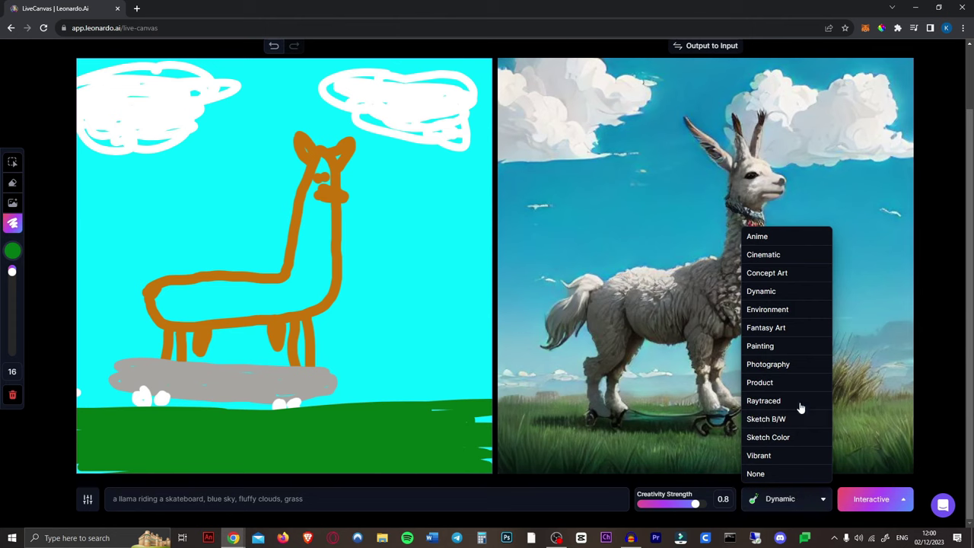
left_click(785, 369)
left_click(12, 251)
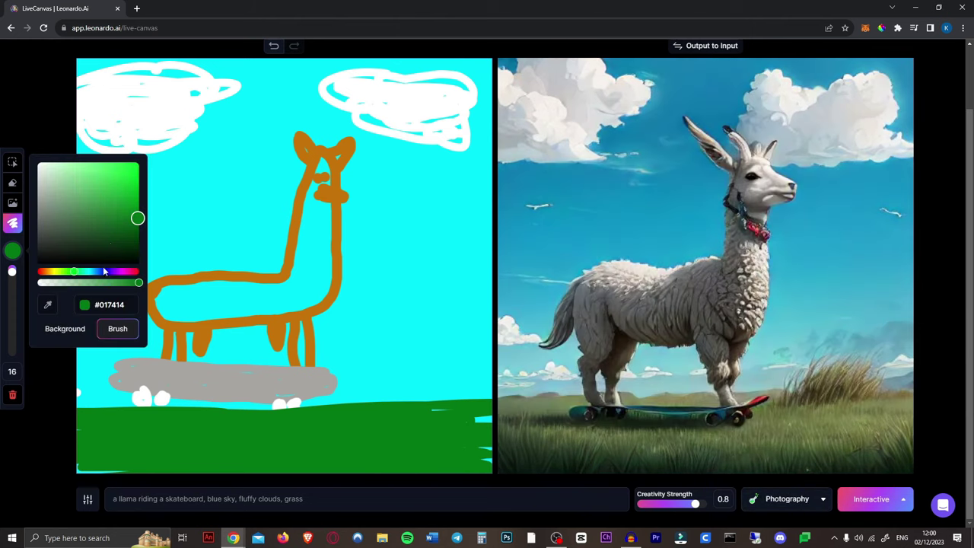
Try a yellow sun at the top, add 'in the sky' to the prompt, then undo the sun.
left_click(58, 273)
left_click(137, 162)
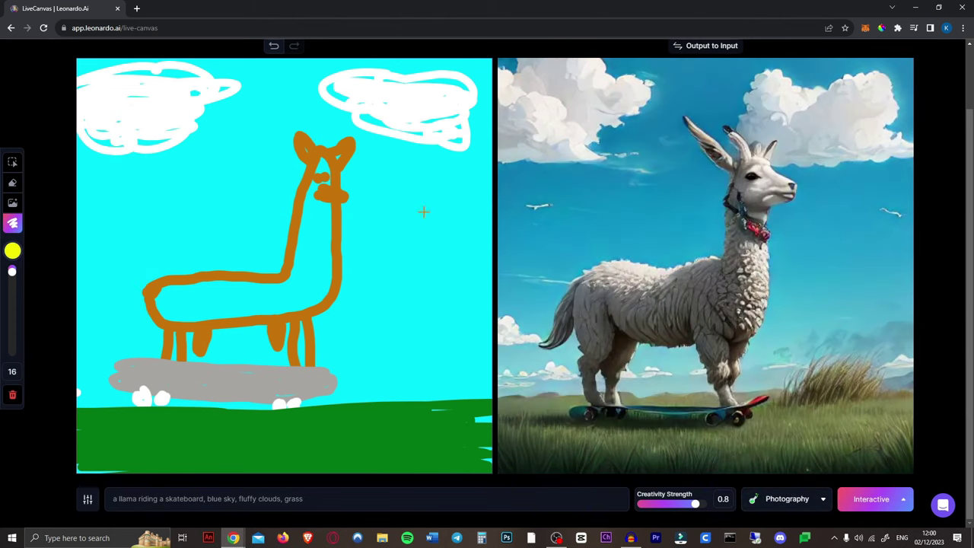
mouse_move(250, 113)
left_mouse_down()
mouse_move(284, 92)
mouse_move(257, 124)
mouse_move(212, 92)
mouse_move(262, 99)
mouse_move(286, 77)
mouse_move(275, 97)
mouse_move(264, 88)
mouse_move(289, 91)
left_mouse_up()
left_click(273, 45)
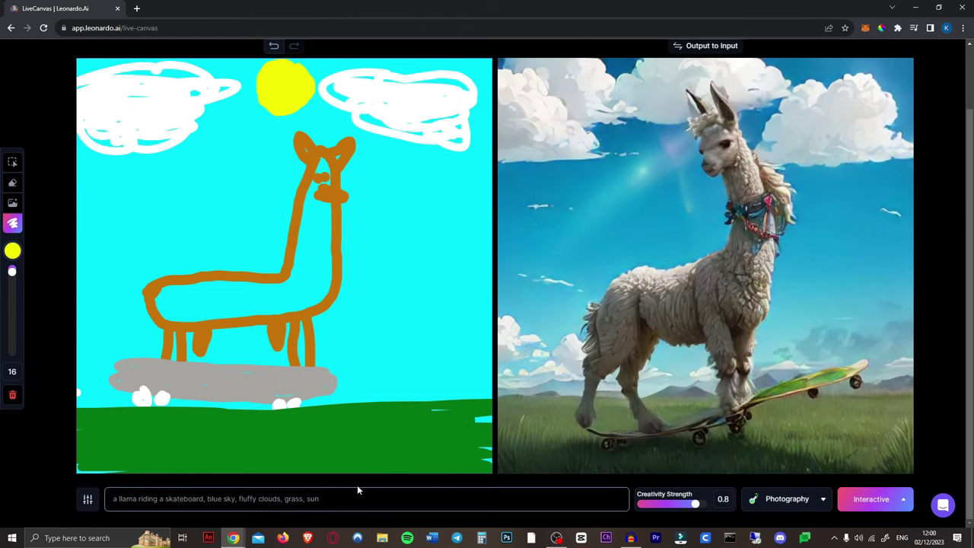
left_click_drag(284, 65, 244, 94)
left_click(346, 490)
type("in the")
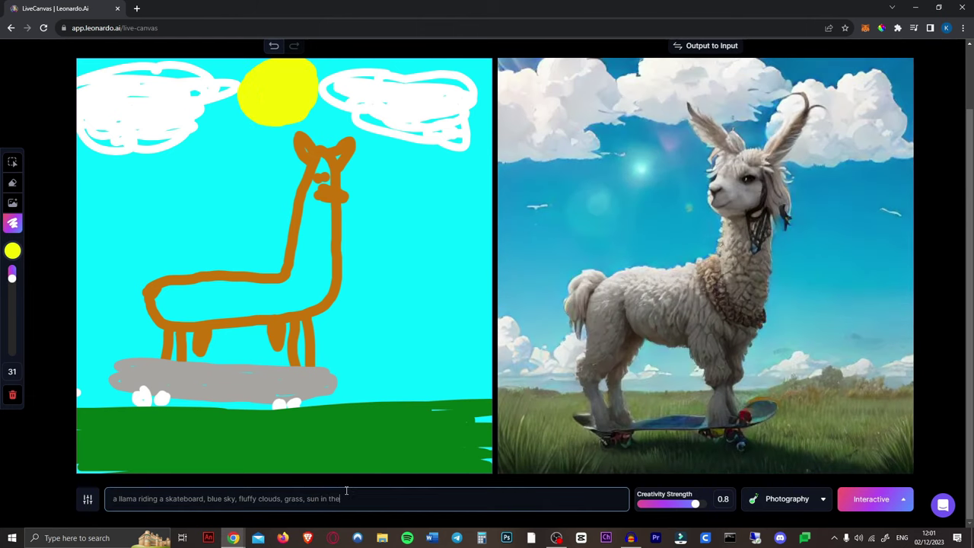
type(" sky")
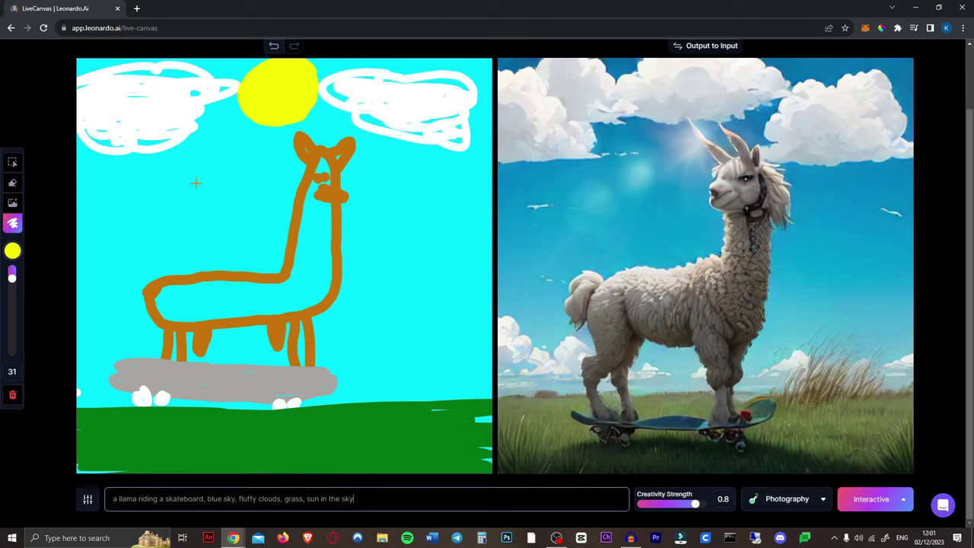
left_click(274, 47)
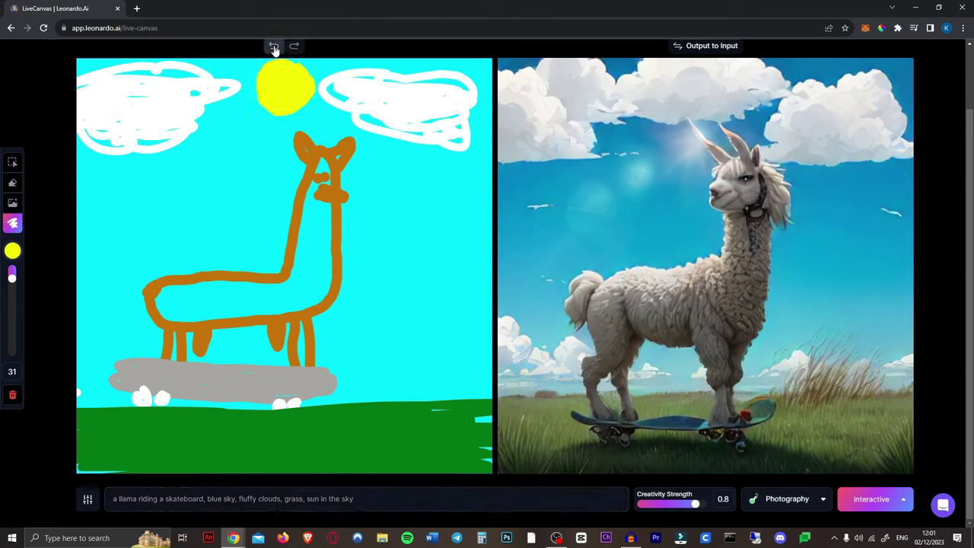
left_click(275, 49)
Erase part of the right cloud, paint a yellow sun top-right, and widen the left cloud in white.
left_click(12, 183)
mouse_move(446, 91)
left_mouse_down()
mouse_move(459, 145)
mouse_move(455, 153)
mouse_move(421, 150)
left_mouse_up()
key("b")
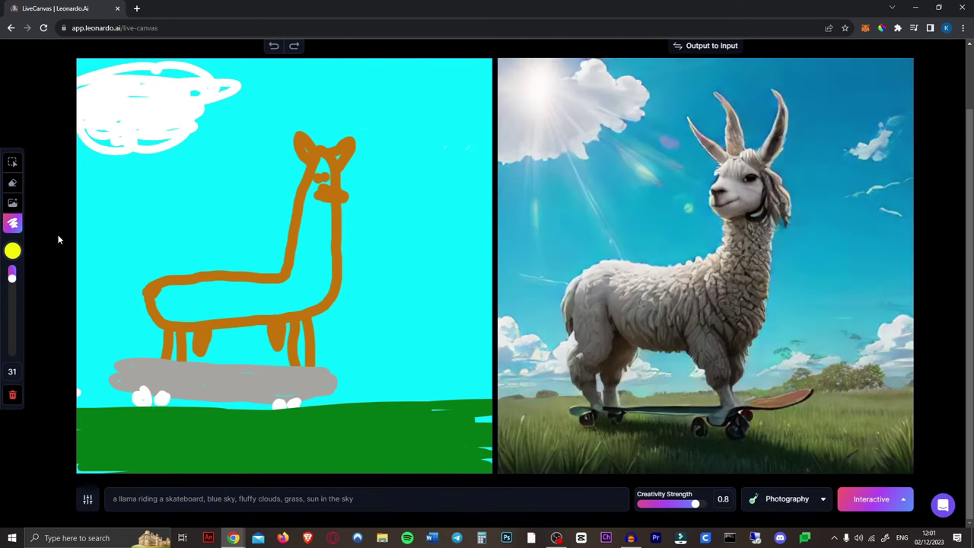
mouse_move(405, 59)
left_mouse_down()
mouse_move(439, 142)
mouse_move(472, 99)
left_mouse_up()
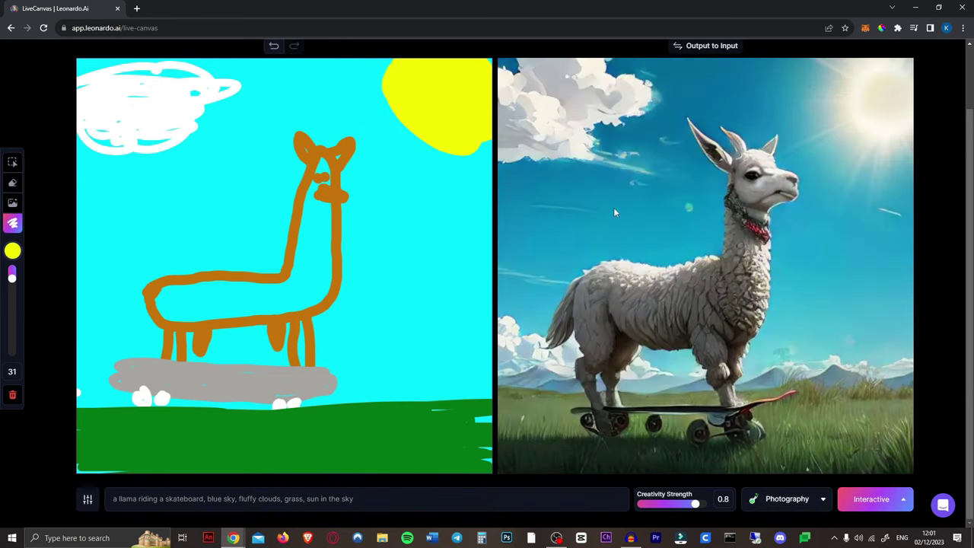
left_click(12, 250)
left_click_drag(60, 211, 38, 163)
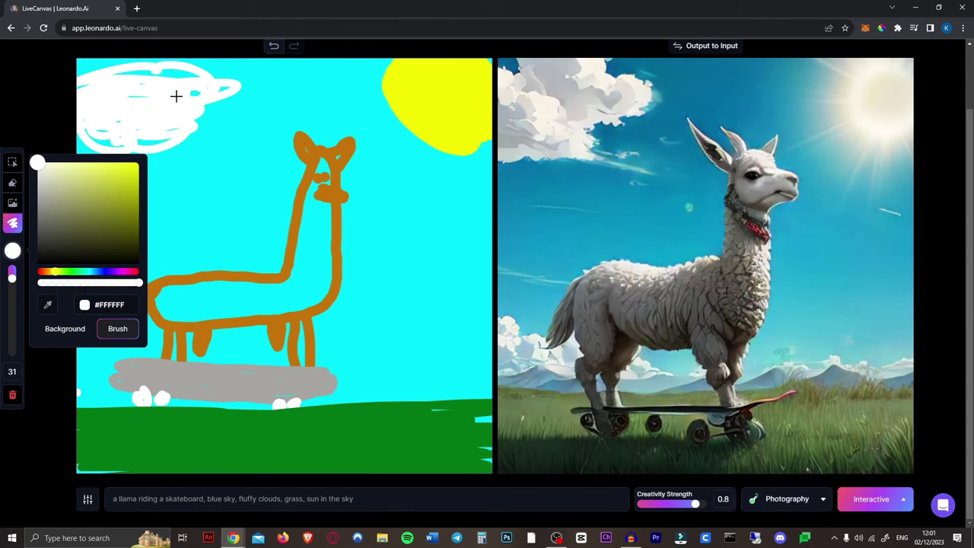
mouse_move(178, 95)
left_mouse_down()
mouse_move(215, 101)
mouse_move(186, 99)
mouse_move(195, 116)
mouse_move(245, 113)
mouse_move(215, 87)
mouse_move(236, 131)
mouse_move(200, 97)
mouse_move(288, 93)
left_mouse_up()
Scroll the LiveCanvas page up and down to review the sketch and generated image.
scroll(582, 346, "up", 1)
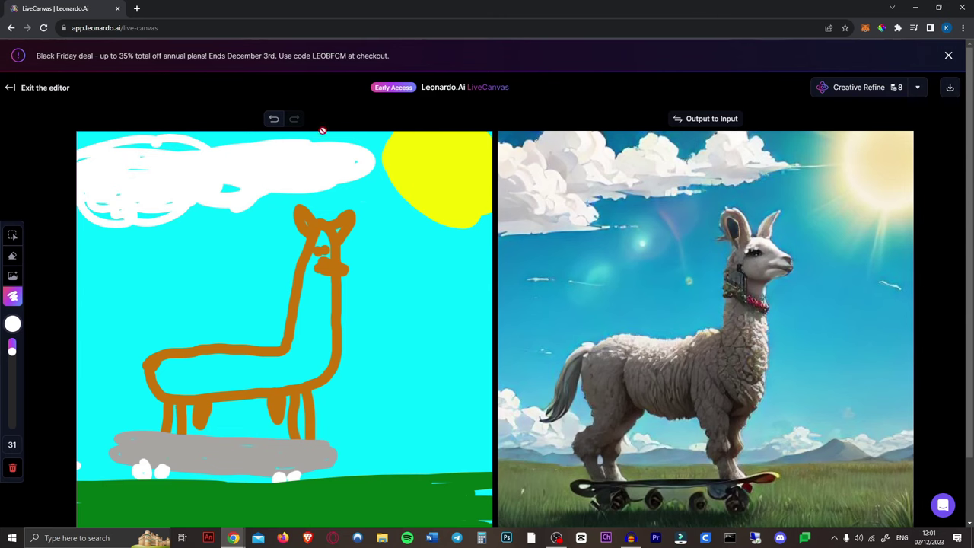
scroll(722, 231, "down", 1)
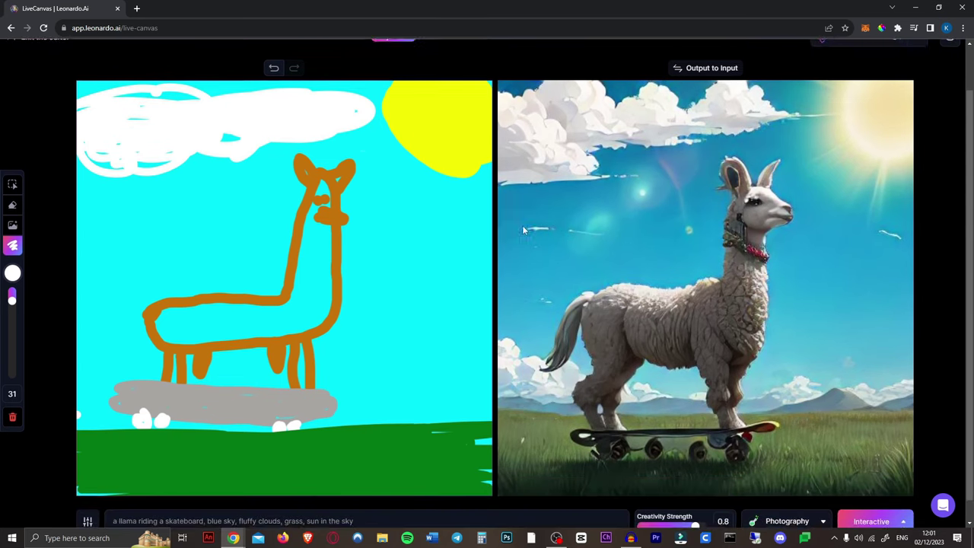
scroll(228, 53, "up", 1)
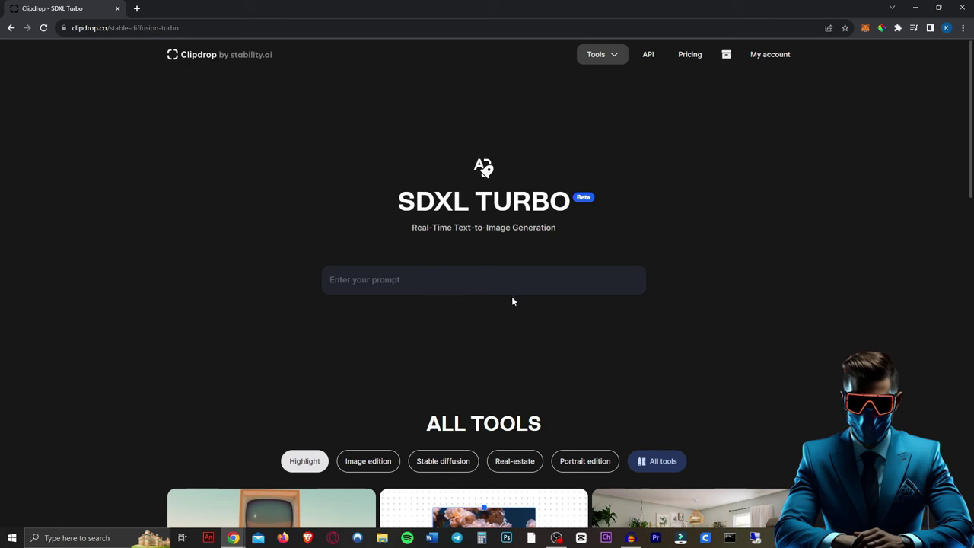
Enter the prompt 'a llama riding a skateboard' in SDXL Turbo's real-time generation view.
left_click(446, 281)
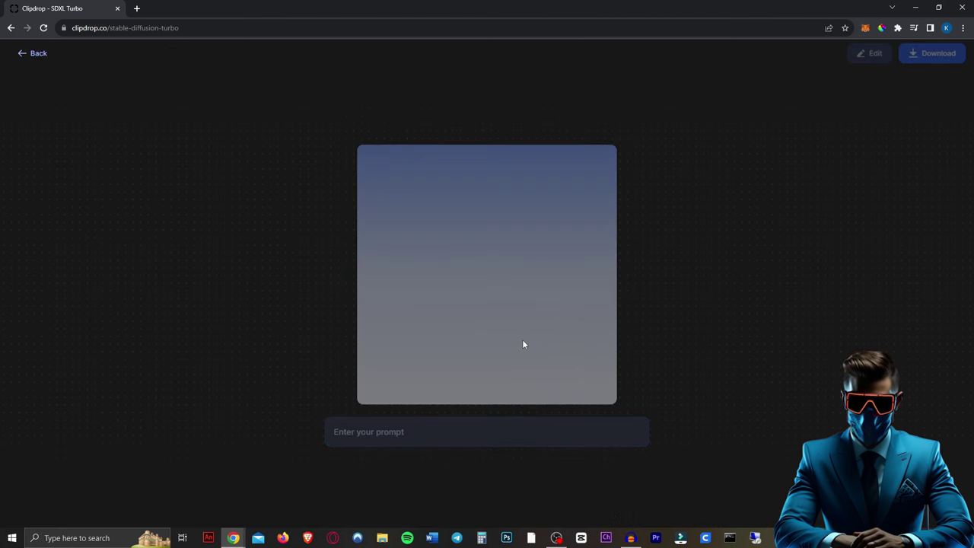
type("a llama")
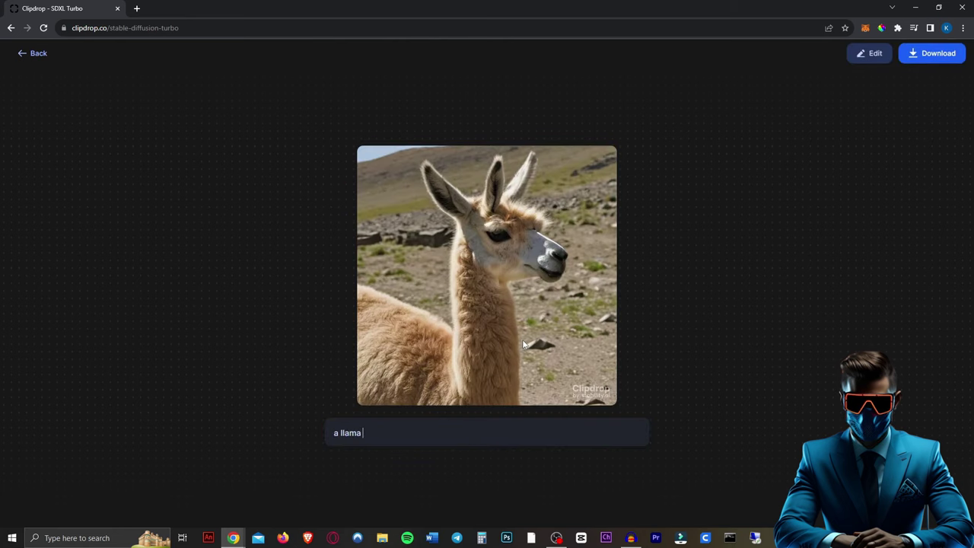
type(" ridi")
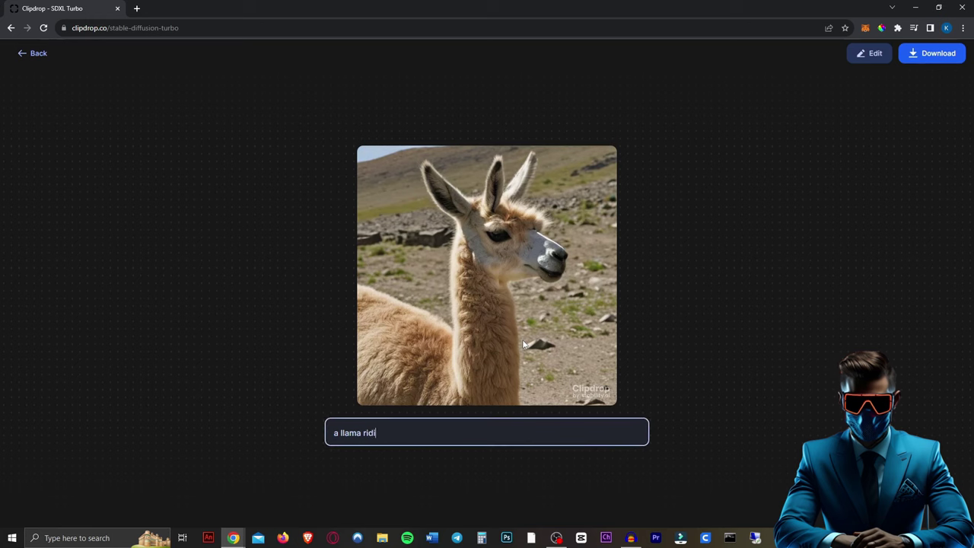
type("ng a s")
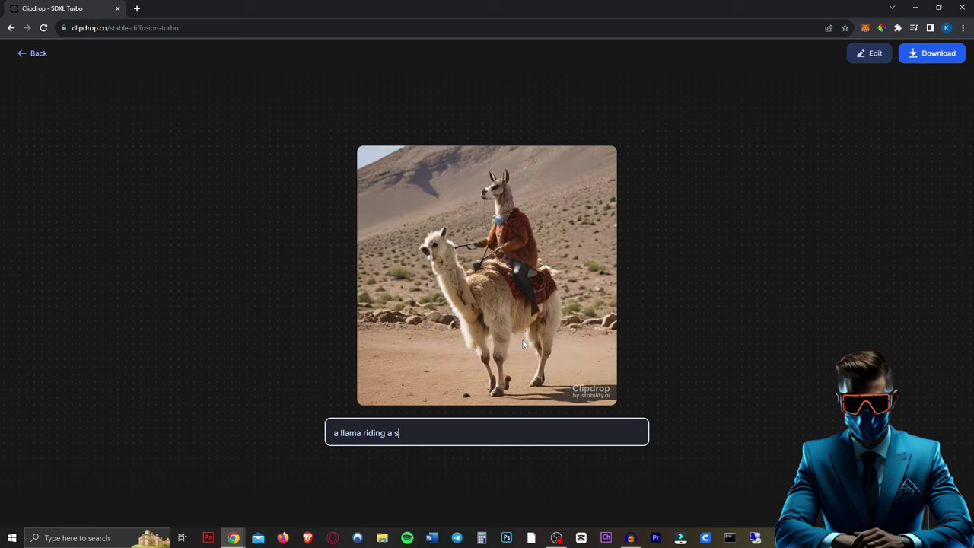
type("kateboard")
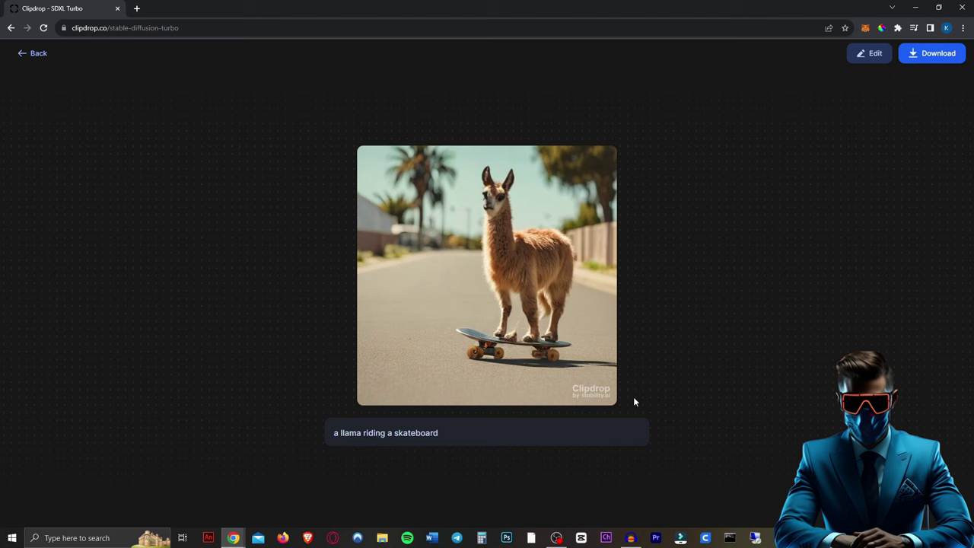
Try rain and chase phrases, then settle the prompt on 'a blue llama riding a skateboard on grass, sunny'.
type("on grass, in the ")
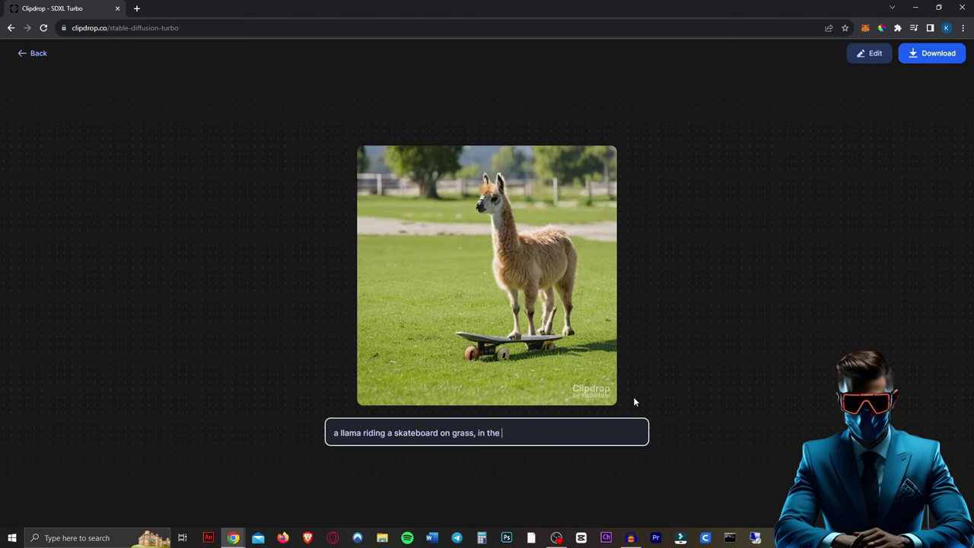
type("rain be")
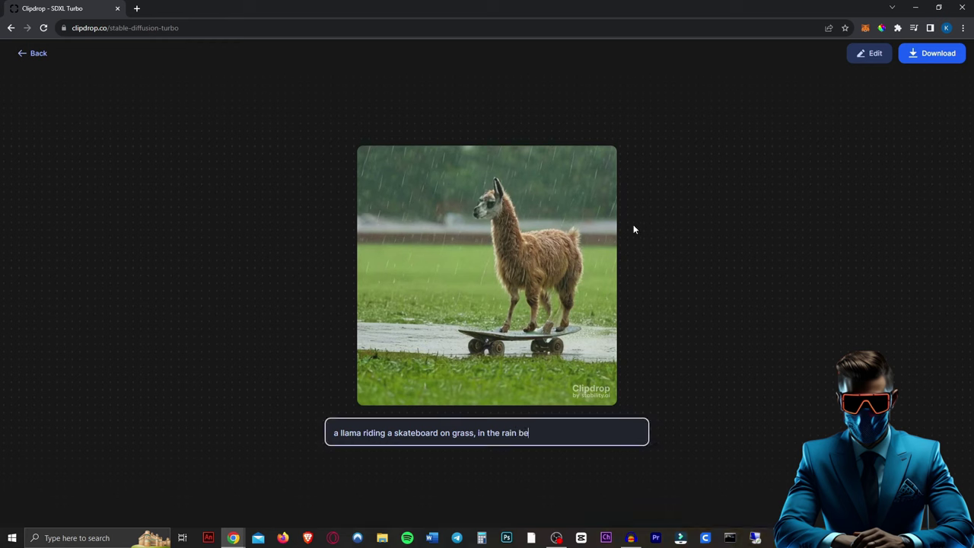
type("ing chased by anoth")
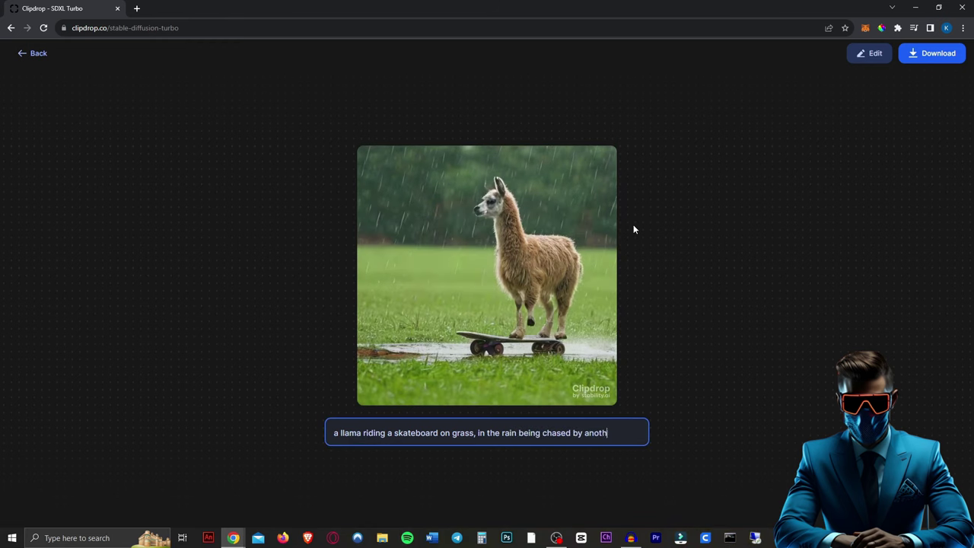
type("er llama")
key("BackSpace")
key("BackSpace")
key("BackSpace")
key("BackSpace")
key("BackSpace")
key("BackSpace")
key("BackSpace")
key("BackSpace")
key("BackSpace")
key("BackSpace")
key("BackSpace")
key("BackSpace")
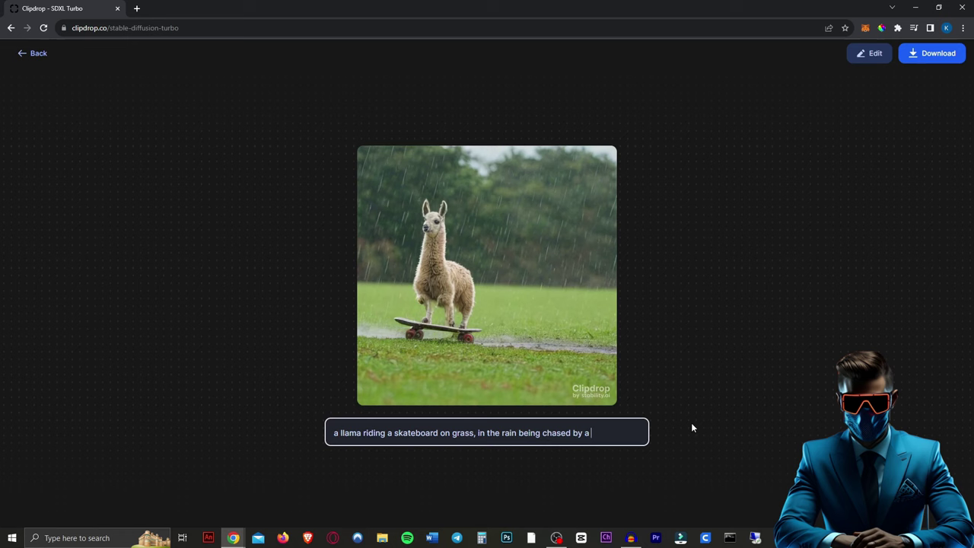
type("human")
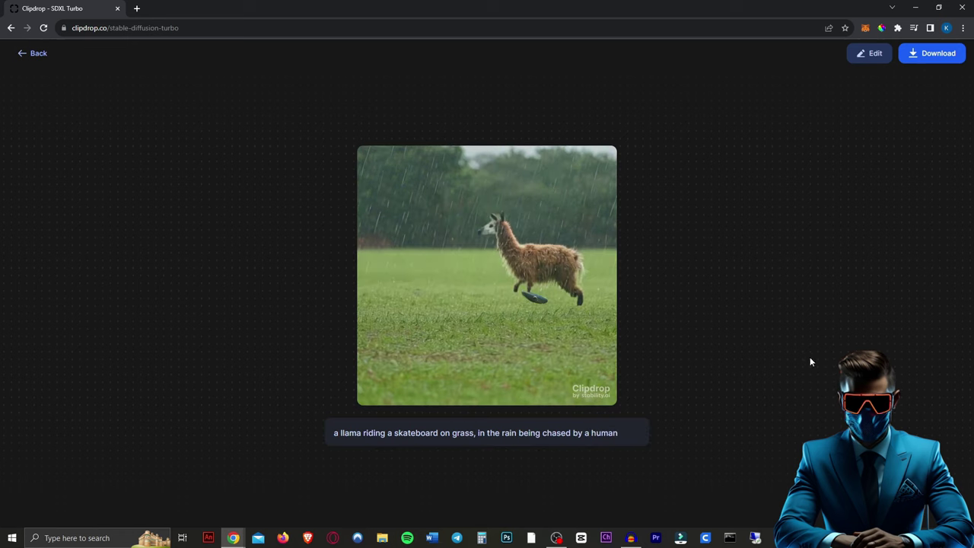
key("BackSpace")
key("BackSpace")
key("BackSpace")
key("BackSpace")
key("BackSpace")
key("BackSpace")
key("BackSpace")
key("BackSpace")
key("BackSpace")
key("BackSpace")
key("BackSpace")
key("BackSpace")
key("BackSpace")
key("BackSpace")
key("BackSpace")
key("BackSpace")
key("BackSpace")
key("BackSpace")
key("BackSpace")
key("BackSpace")
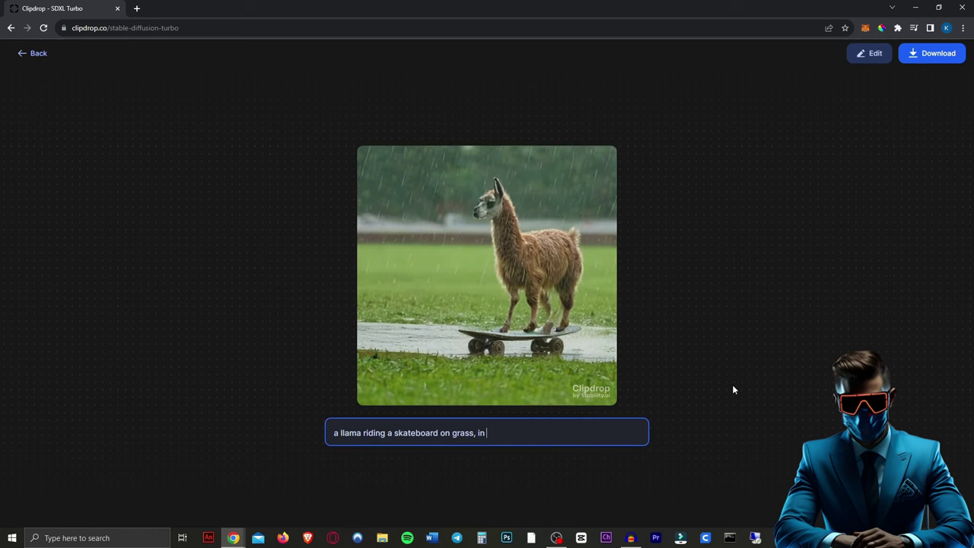
key("BackSpace")
key("BackSpace")
key("BackSpace")
type("sunny")
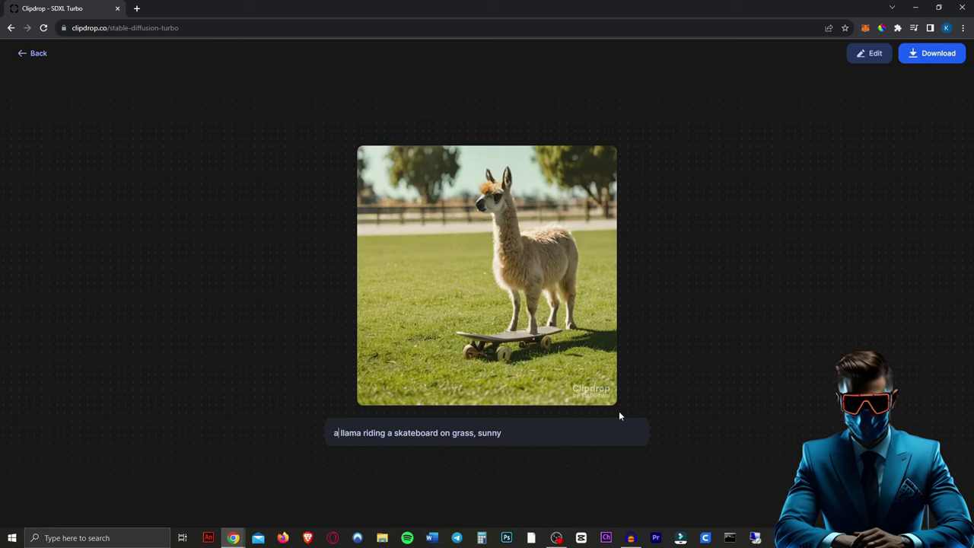
type("blue")
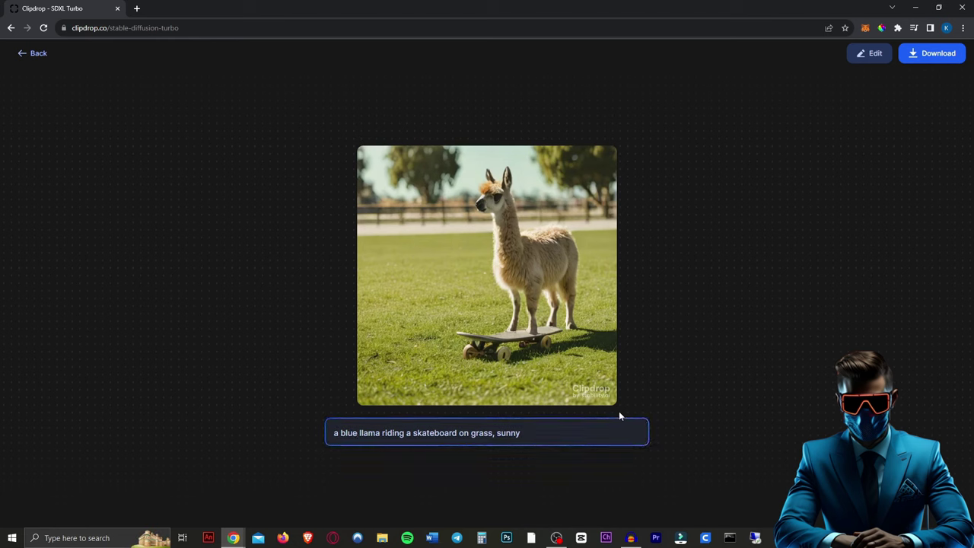
left_click(619, 416)
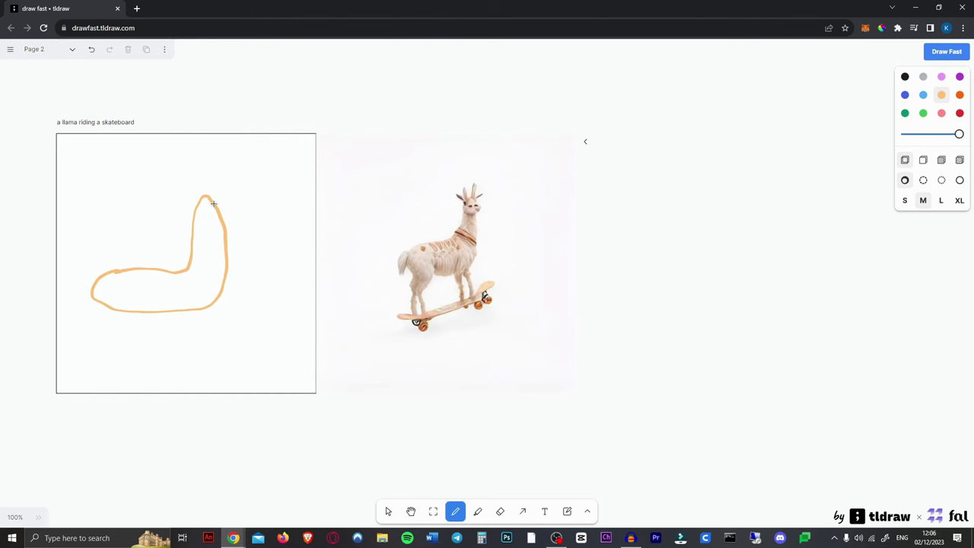
Draw two ears on top of the orange llama sketch.
left_click_drag(213, 203, 201, 204)
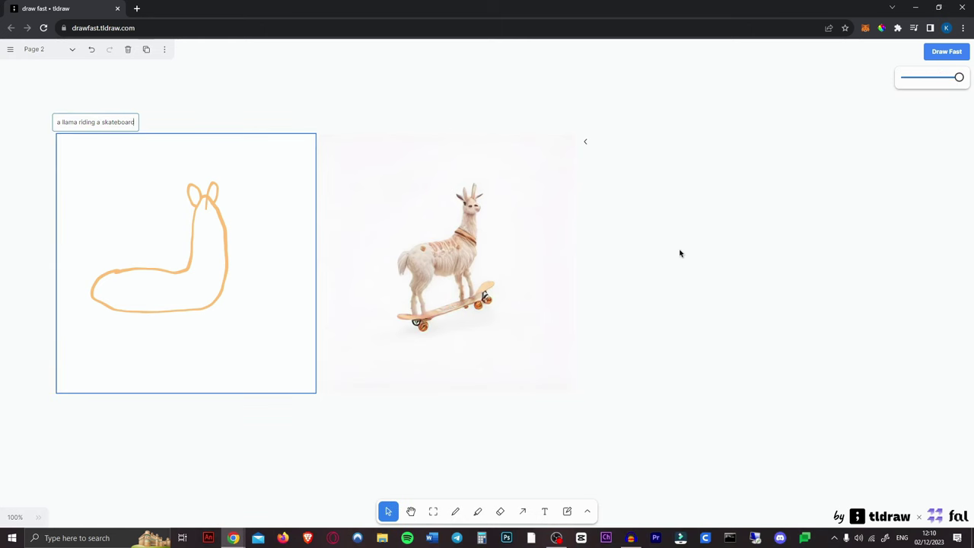
Append 'on grass' to the prompt and lay the generated image over the sketch.
type("n grass")
left_click(680, 253)
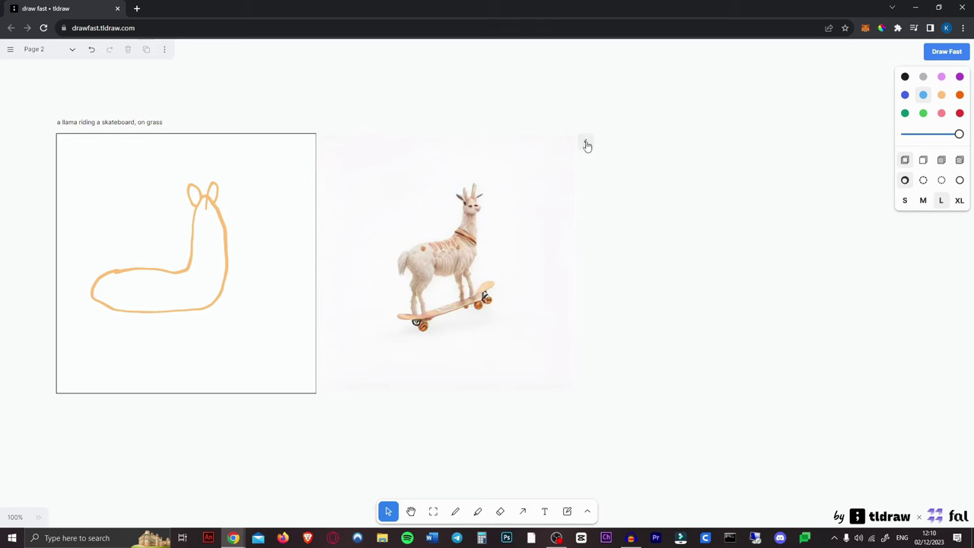
left_click(585, 145)
Paint a green grass band below the sketch with the marker and overlay the result.
left_click(923, 112)
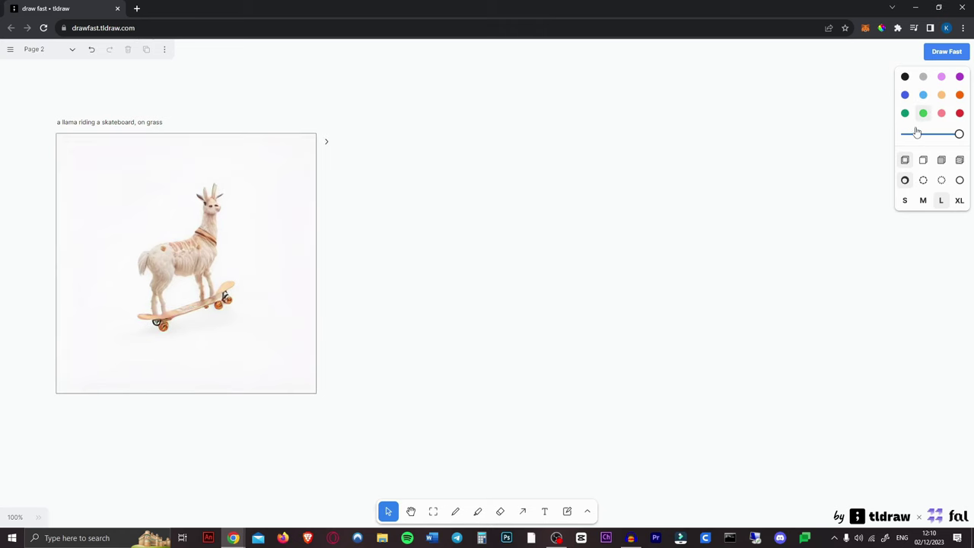
left_click(477, 511)
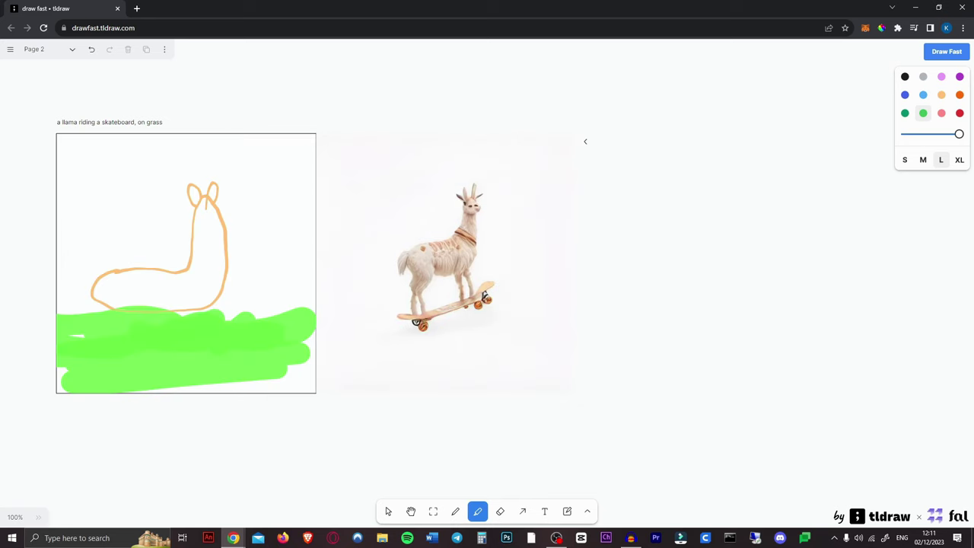
left_click(43, 28)
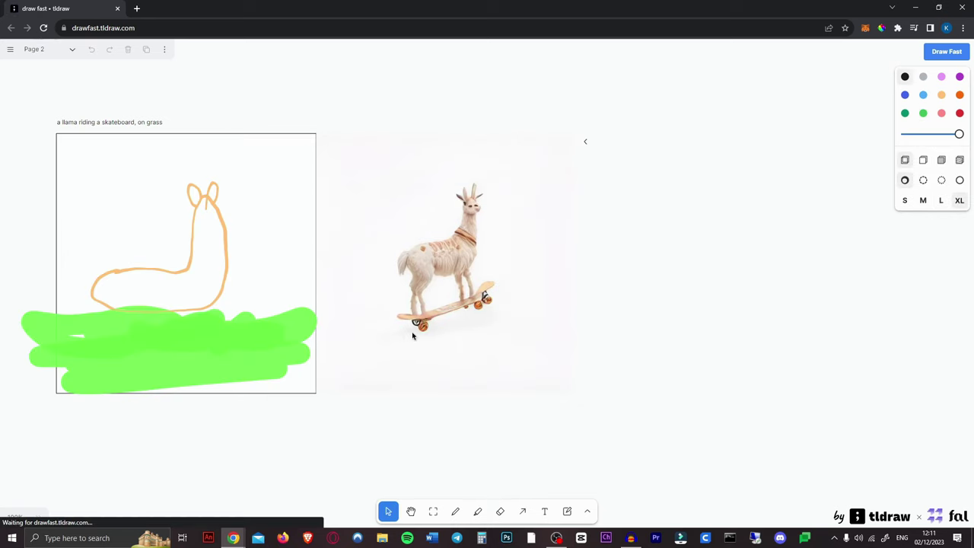
left_click(584, 143)
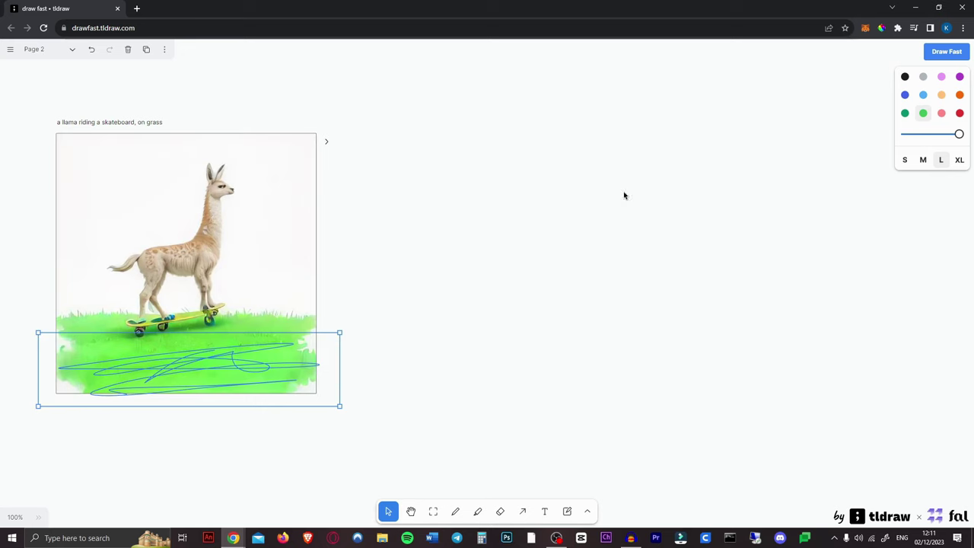
Append ', blue sky' to the prompt and paint a blue cloud and sky on the left.
left_click(163, 122)
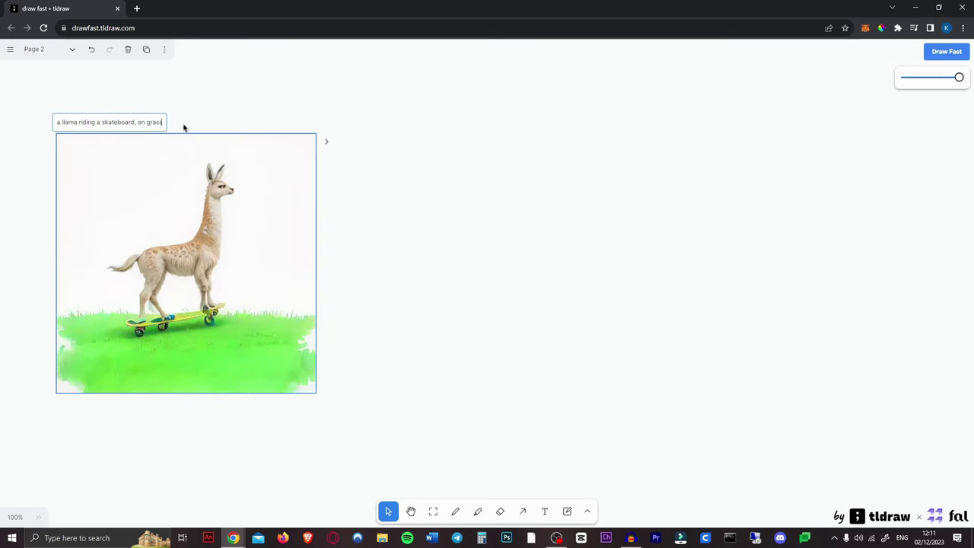
type(", blue sky")
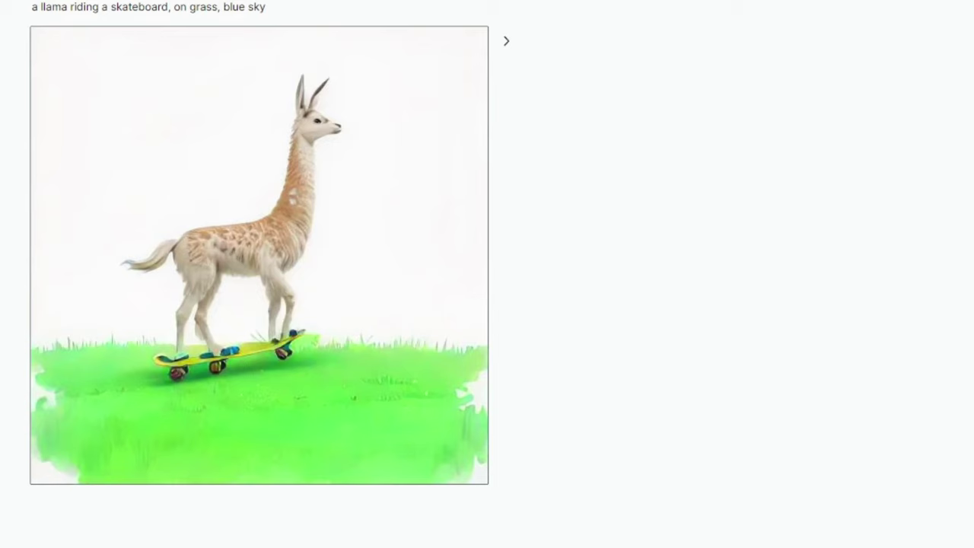
mouse_move(318, 75)
left_mouse_down()
mouse_move(249, 121)
mouse_move(242, 144)
mouse_move(187, 172)
mouse_move(214, 80)
mouse_move(131, 91)
left_mouse_up()
mouse_move(79, 66)
left_mouse_down()
mouse_move(62, 92)
mouse_move(67, 79)
mouse_move(58, 139)
left_mouse_up()
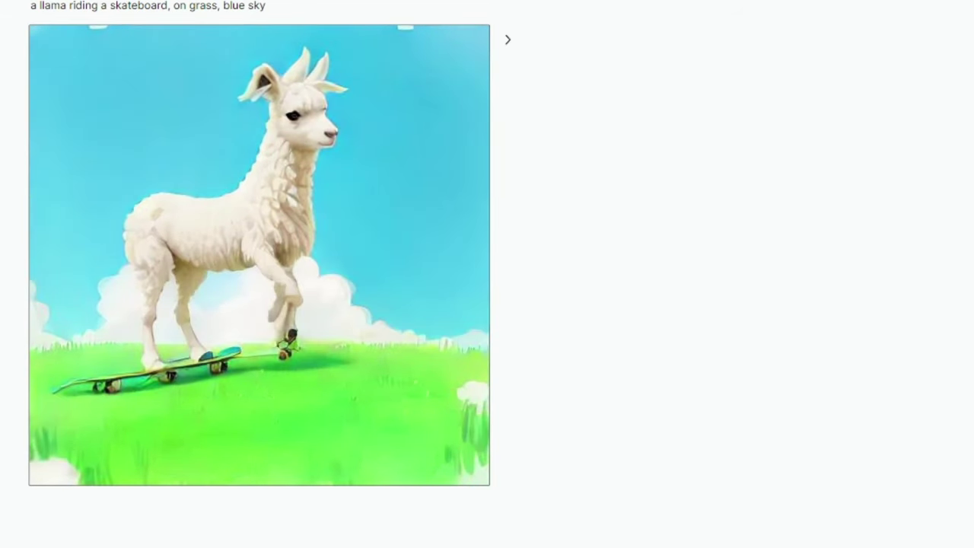
Paint a sun top-right, a yellow-green bush beside the llama and a tall tree.
left_click_drag(485, 77, 452, 78)
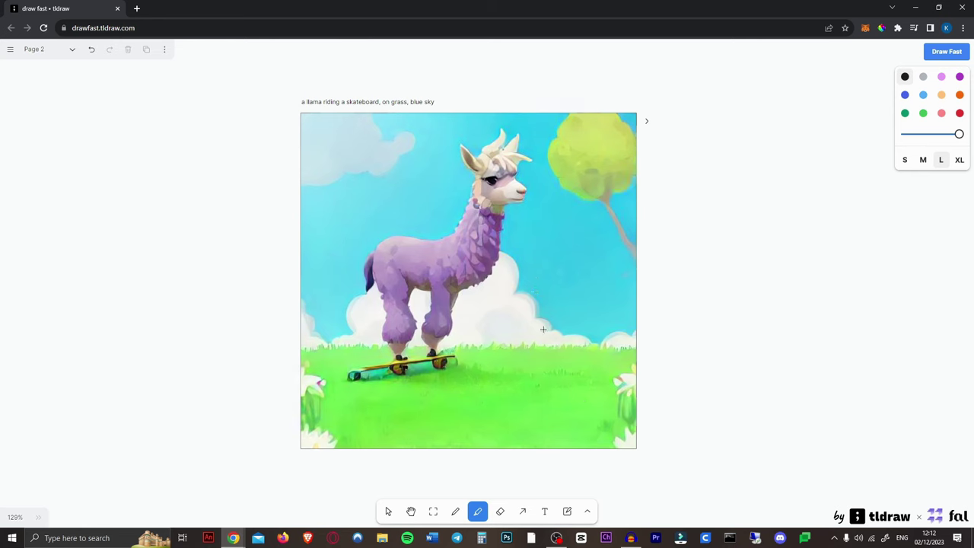
mouse_move(561, 281)
left_mouse_down()
mouse_move(533, 343)
mouse_move(588, 409)
left_mouse_up()
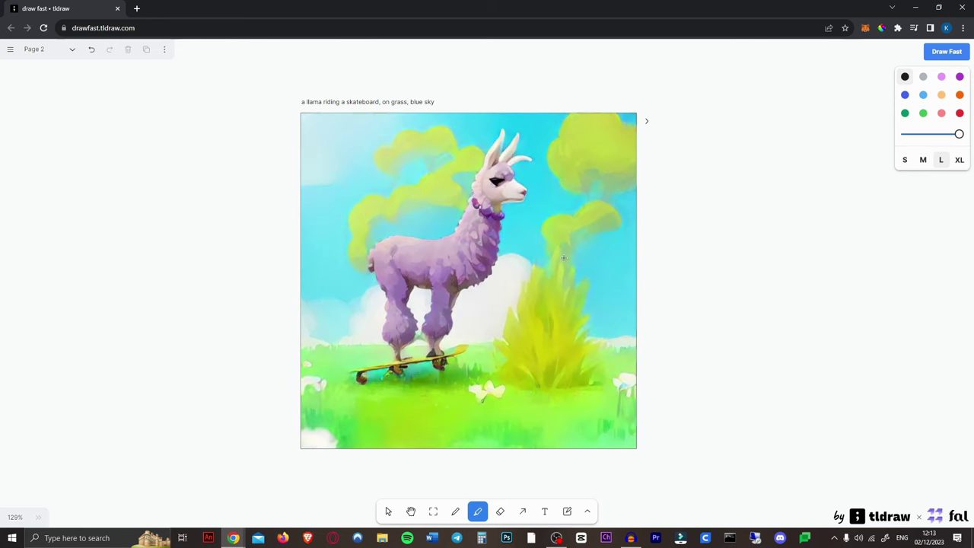
left_click_drag(562, 150, 565, 289)
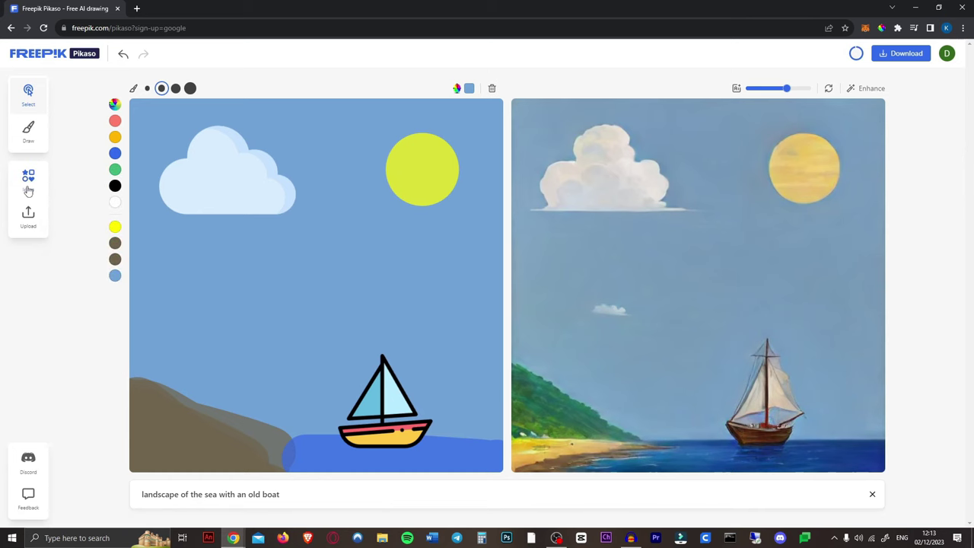
Shift the sailboat slightly left and move the sun down to the canvas's right edge.
left_click(28, 181)
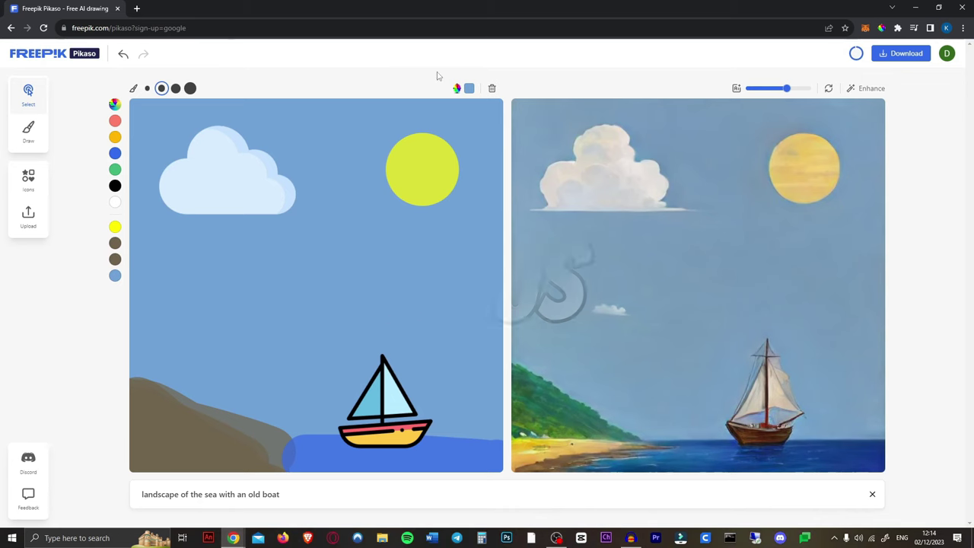
left_click(338, 456)
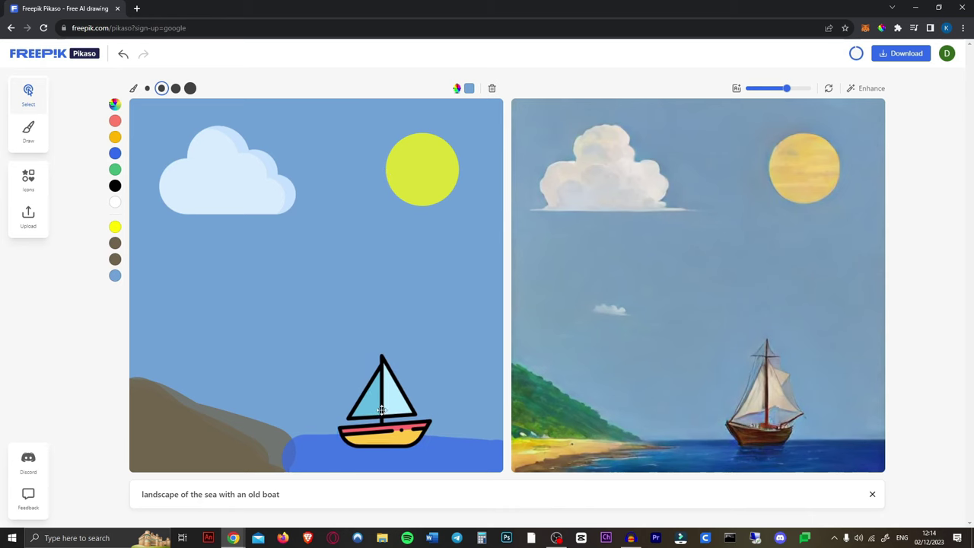
left_click_drag(338, 455, 309, 460)
left_click_drag(353, 419, 342, 436)
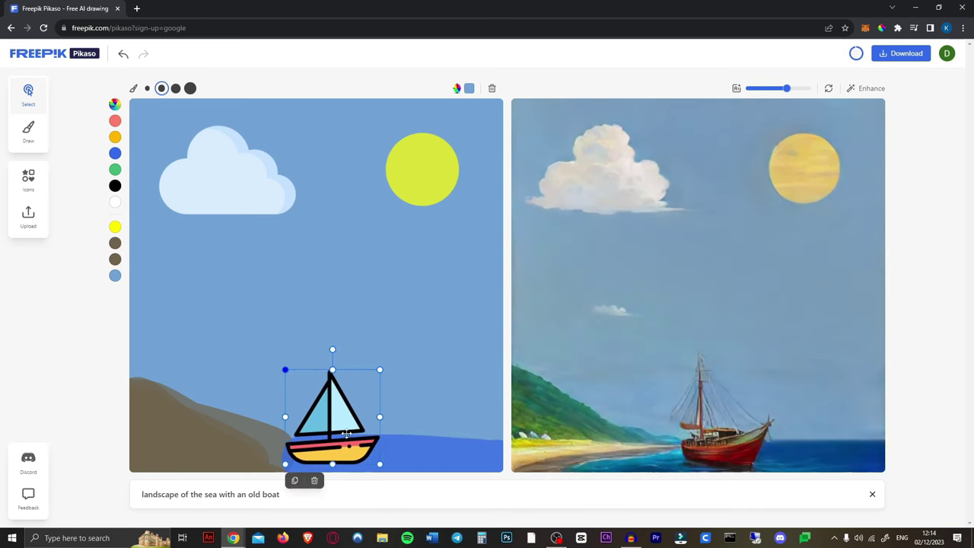
left_click(435, 168)
left_click_drag(435, 168, 470, 270)
Paint a wider blue sea band and move the sailboat onto it at bottom right.
left_click_drag(309, 430, 182, 281)
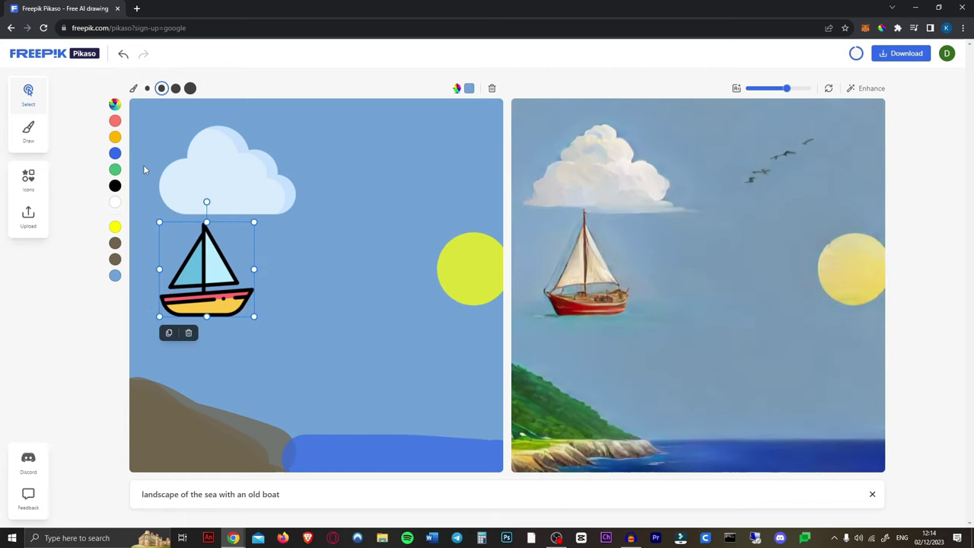
left_click(116, 153)
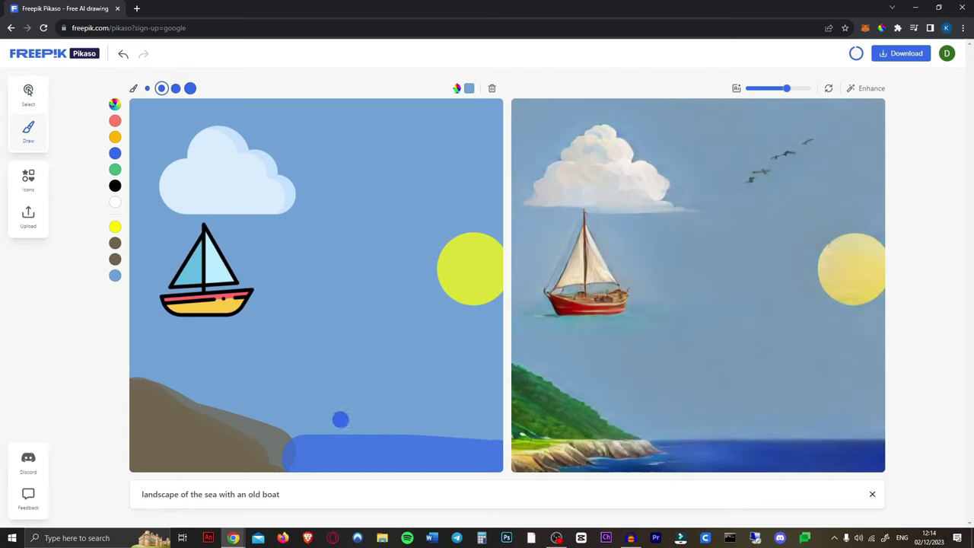
mouse_move(340, 419)
left_mouse_down()
mouse_move(293, 431)
mouse_move(498, 423)
mouse_move(498, 411)
mouse_move(273, 411)
mouse_move(421, 401)
mouse_move(278, 394)
left_mouse_up()
left_click(28, 90)
mouse_move(205, 274)
left_mouse_down()
mouse_move(436, 424)
mouse_move(436, 348)
left_mouse_up()
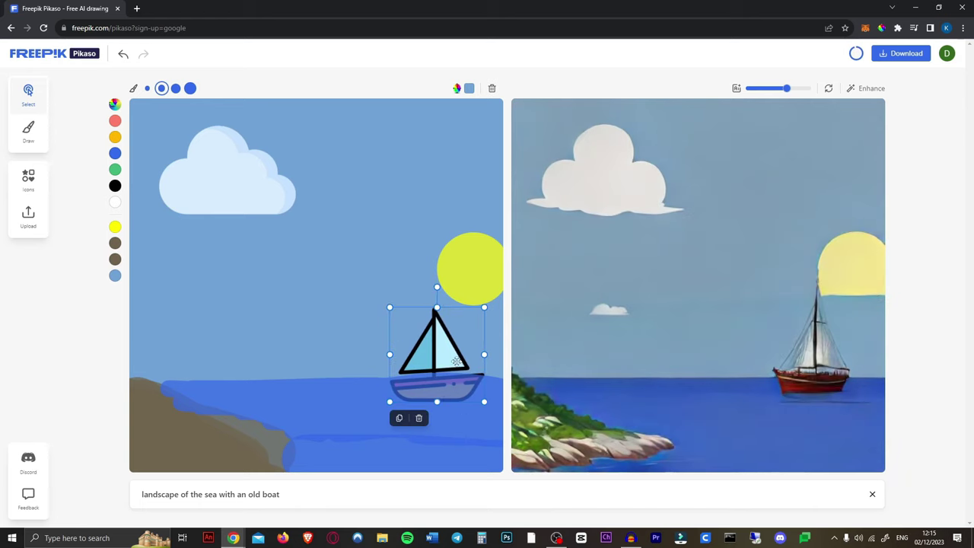
Add three palm trees on the shore and paint green bushes over it.
left_click(30, 181)
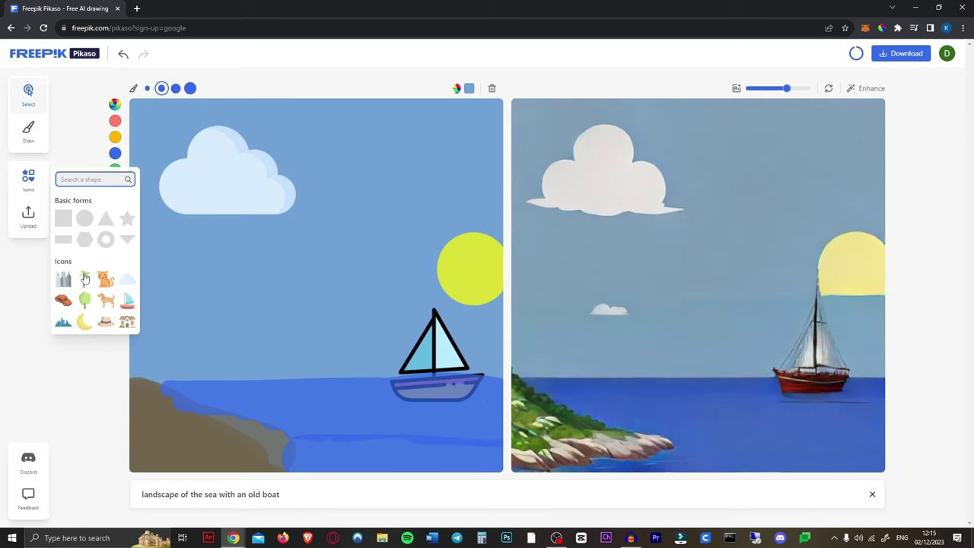
left_click(85, 278)
left_click_drag(311, 302, 175, 387)
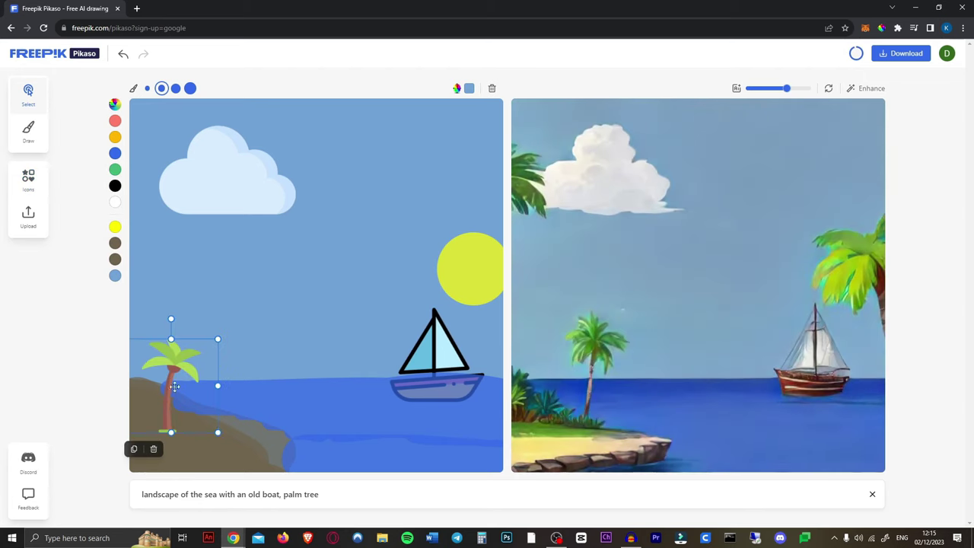
left_click(133, 449)
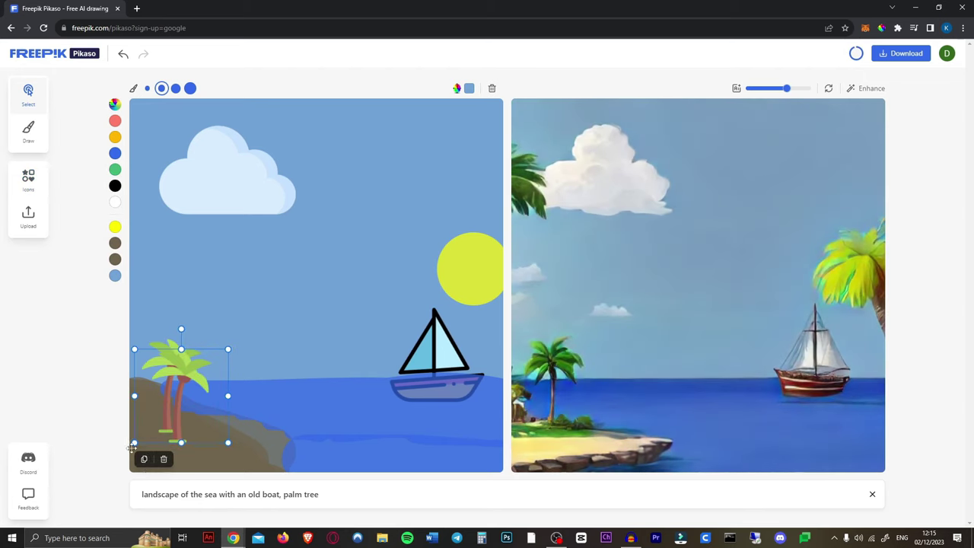
left_click(137, 455)
left_click(115, 169)
left_click(28, 129)
mouse_move(164, 455)
left_mouse_down()
mouse_move(198, 445)
mouse_move(148, 417)
mouse_move(141, 384)
mouse_move(281, 456)
left_mouse_up()
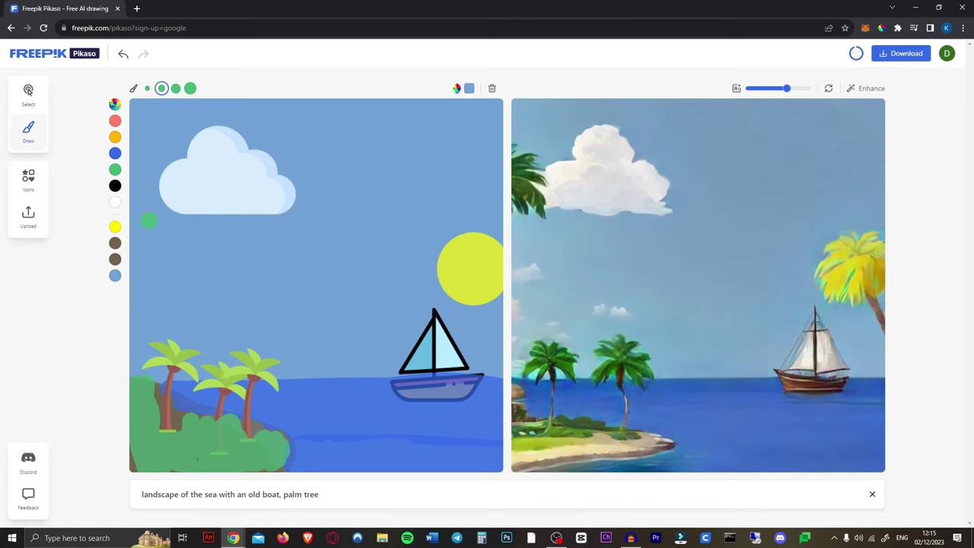
Add an enlarged mountain on the horizon and render an Enhanced version of the image.
left_click(42, 195)
left_click(64, 320)
left_click_drag(333, 282, 346, 350)
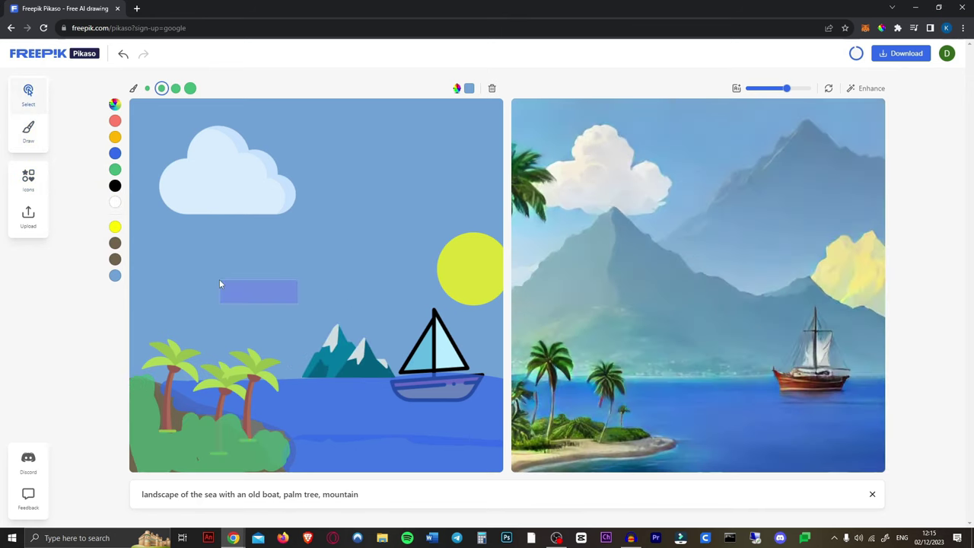
left_click_drag(250, 289, 242, 259)
left_click(950, 502)
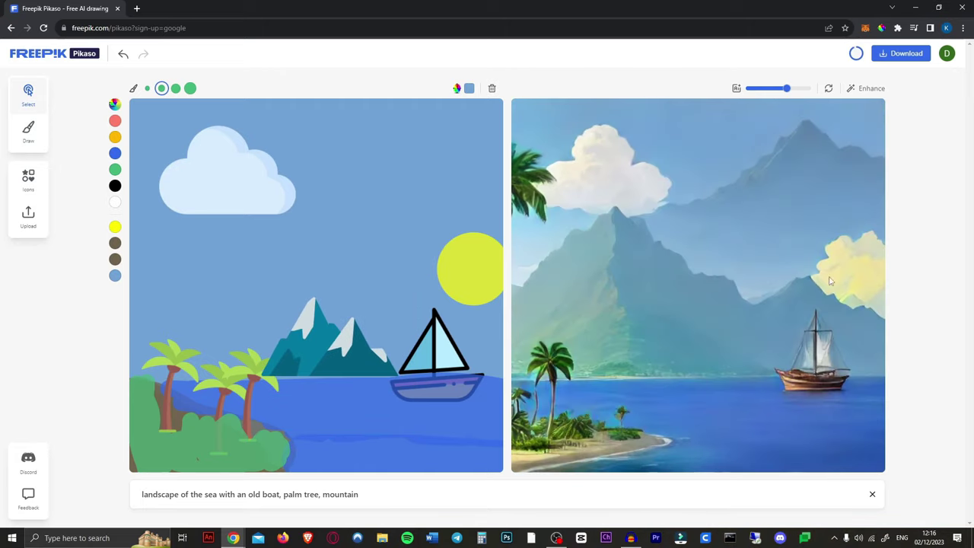
left_click(866, 89)
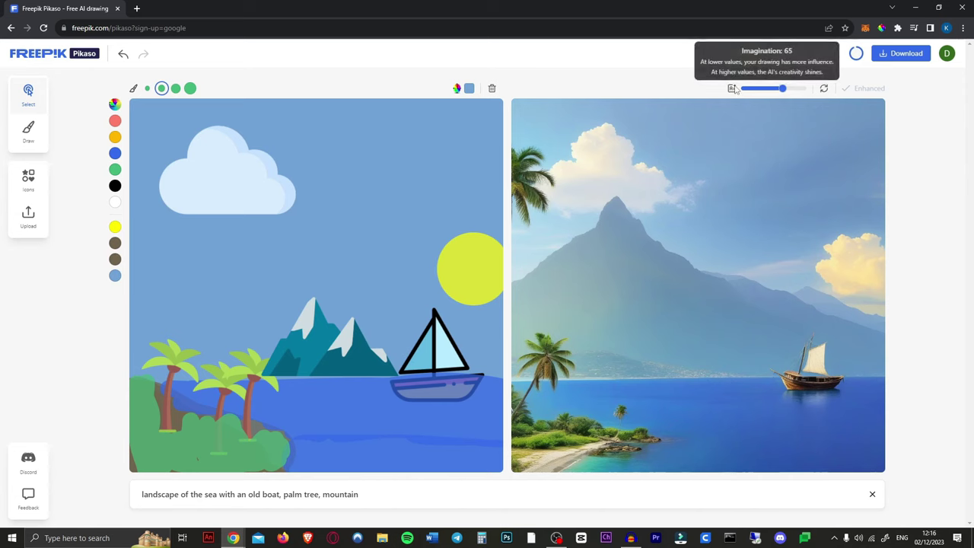
Clear the canvas and enter the prompt 'a llama riding a skateboard'.
left_click(492, 90)
left_click(482, 134)
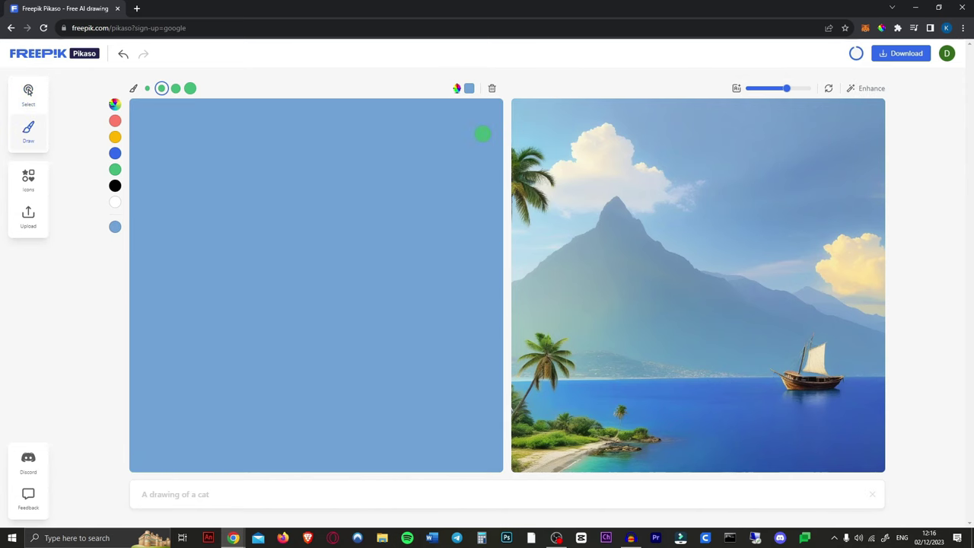
type("a")
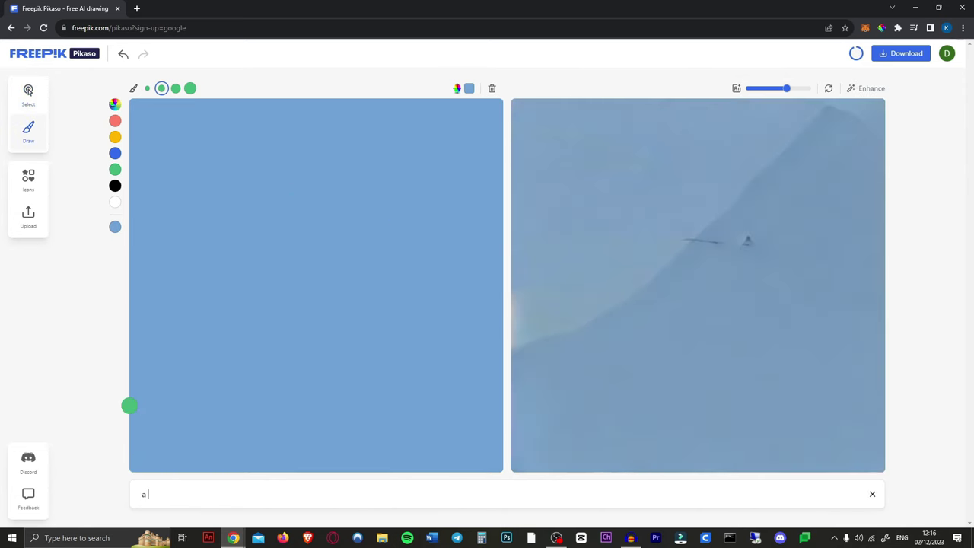
type(" llama riding a skateboard")
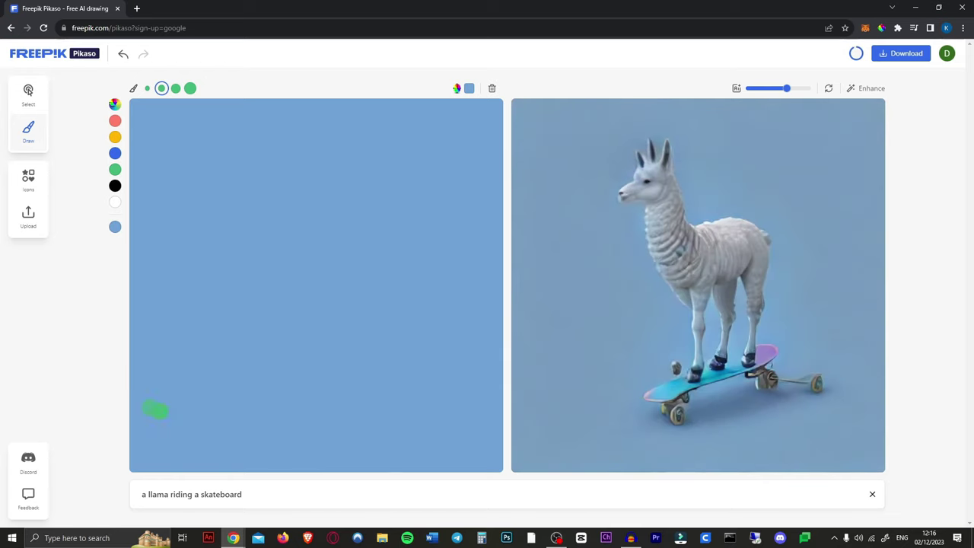
Paint green ground, a black skateboard and a yellow scribbled llama.
mouse_move(156, 411)
left_mouse_down()
mouse_move(86, 427)
mouse_move(161, 441)
mouse_move(522, 450)
mouse_move(382, 458)
mouse_move(275, 451)
mouse_move(525, 452)
left_mouse_up()
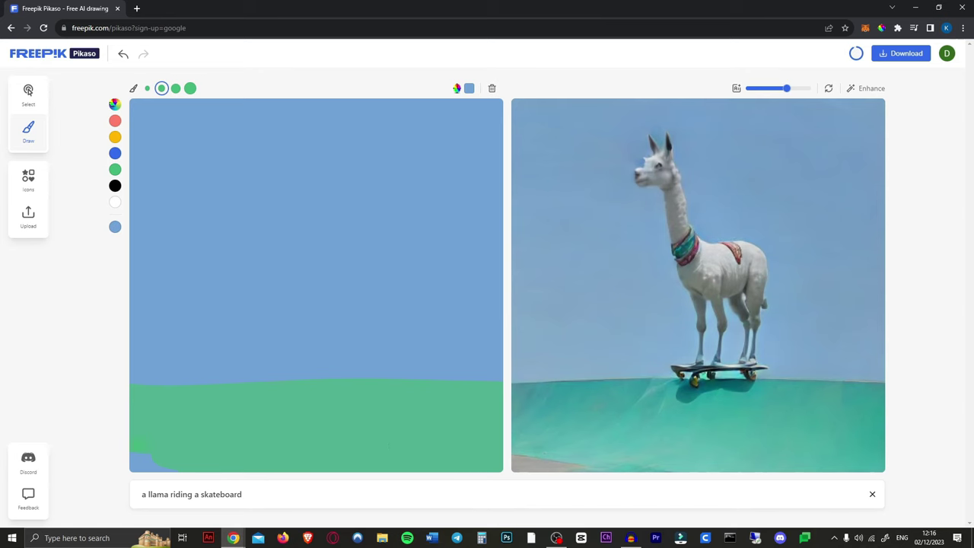
mouse_move(176, 454)
left_mouse_down()
mouse_move(140, 469)
mouse_move(480, 442)
left_mouse_up()
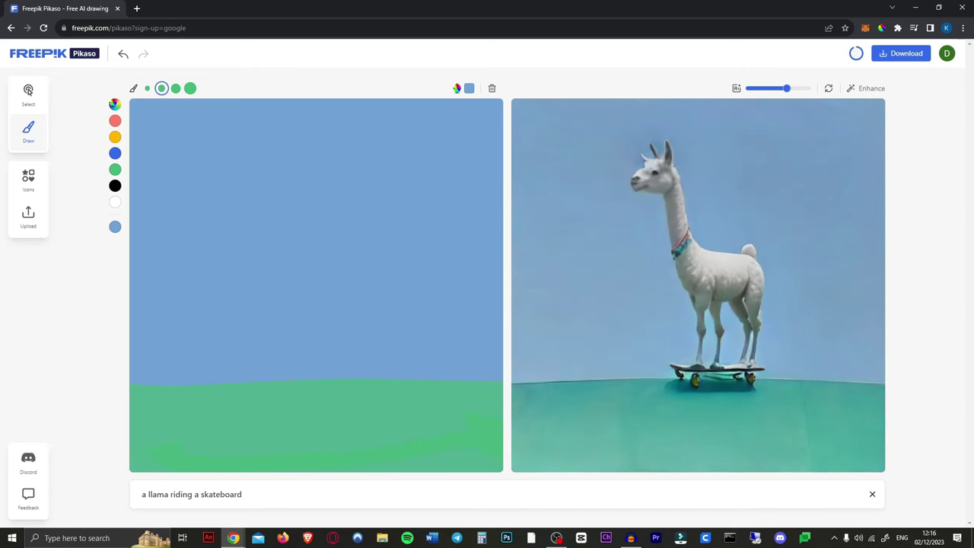
left_click(115, 186)
mouse_move(378, 405)
left_mouse_down()
mouse_move(327, 402)
mouse_move(388, 427)
mouse_move(366, 371)
left_mouse_up()
left_click(114, 137)
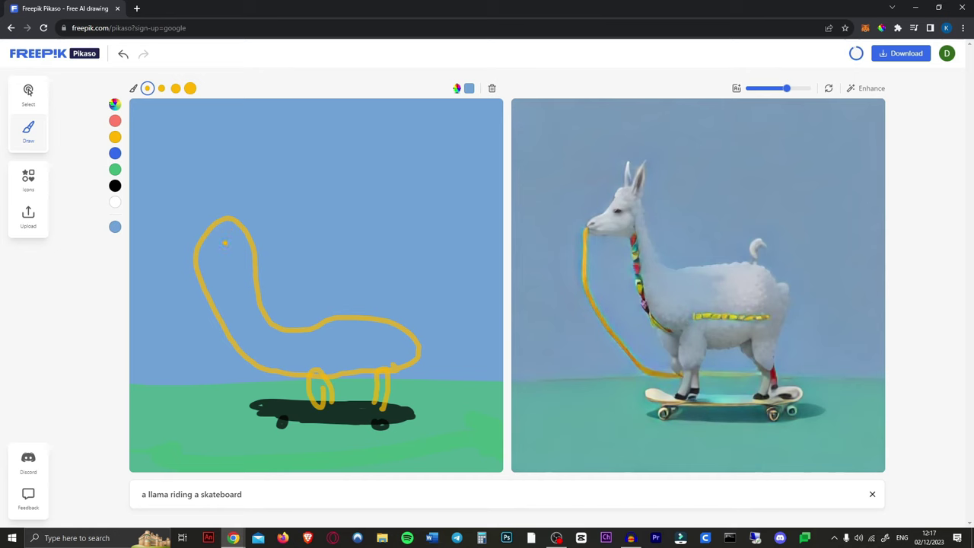
left_click_drag(223, 249, 218, 244)
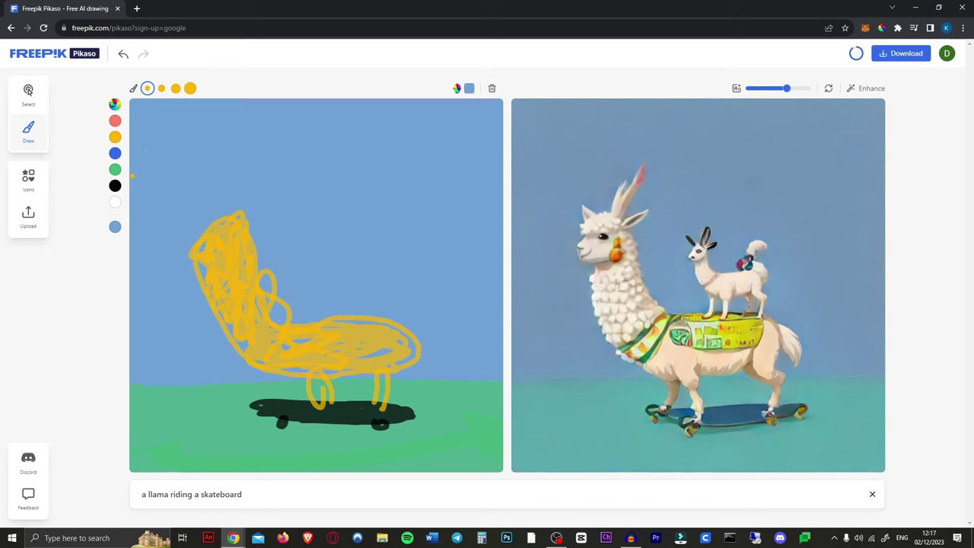
Draw a wide-brimmed black top hat on the llama and append ', wearing a tophat' to the prompt.
left_click(115, 185)
mouse_move(183, 221)
left_mouse_down()
mouse_move(283, 221)
mouse_move(293, 211)
mouse_move(243, 199)
mouse_move(217, 149)
mouse_move(251, 217)
mouse_move(267, 217)
left_mouse_up()
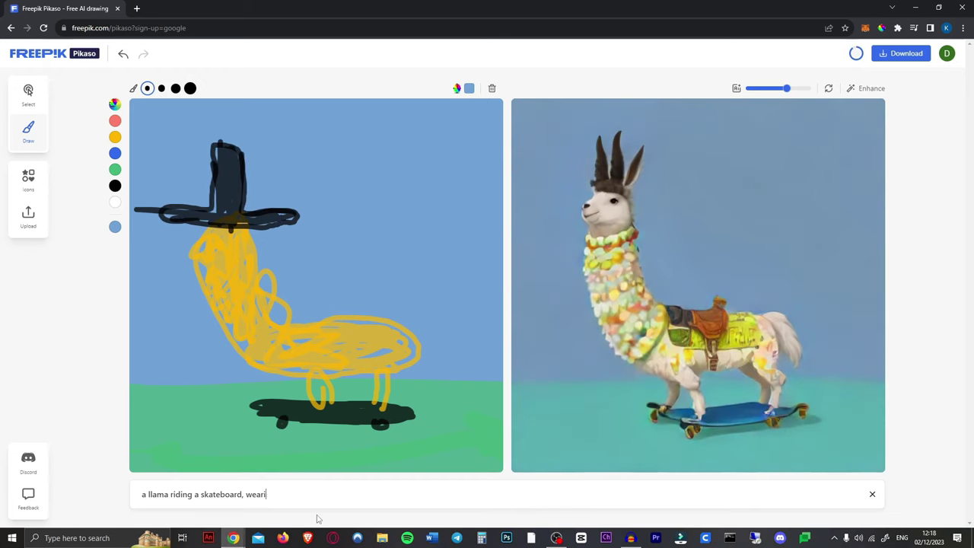
type("ng a tophat")
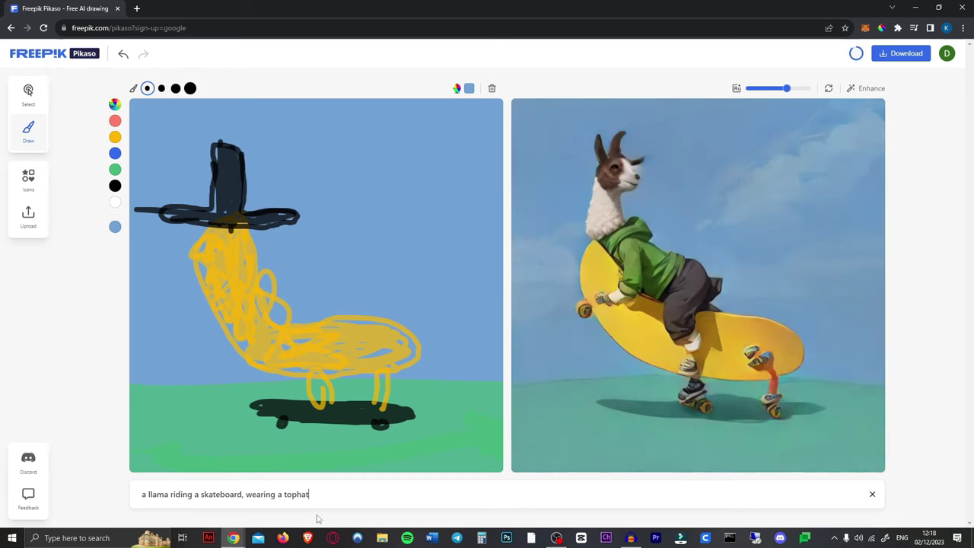
left_click_drag(141, 213, 376, 234)
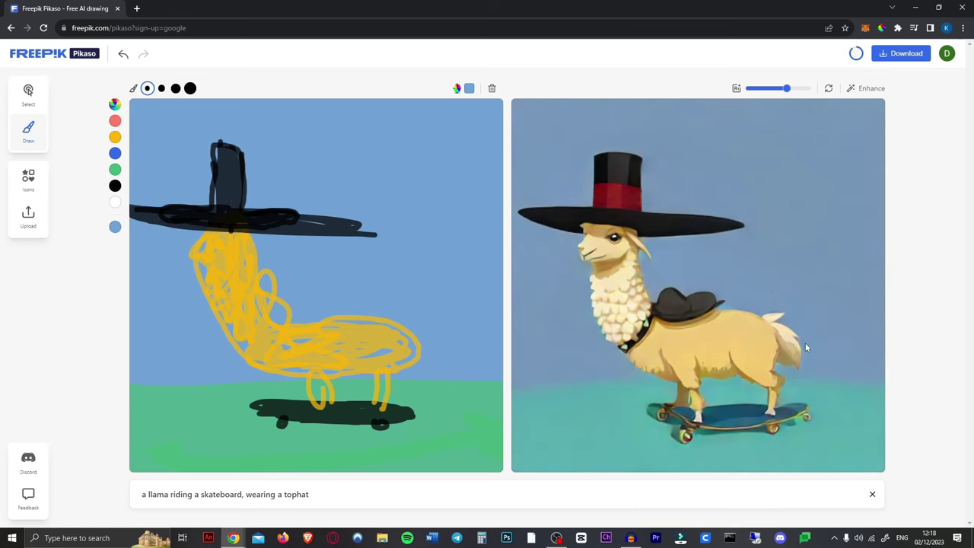